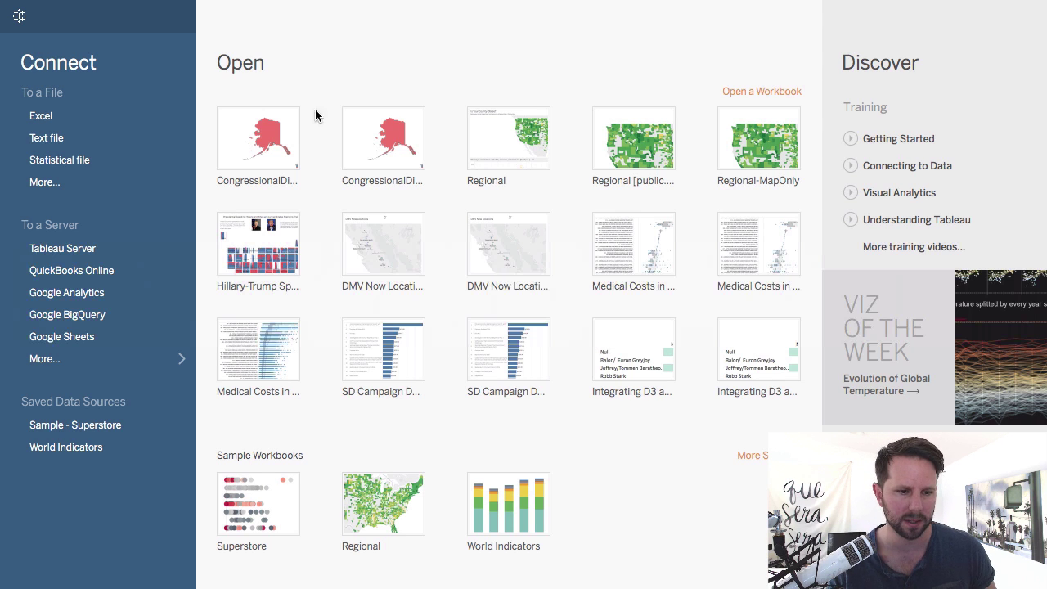
Step: Open Sample - Superstore and chart SUM(Sales) as bars for Consumer, Corporate and Home Office
{"action": "left_click", "coordinate": [84, 429]}
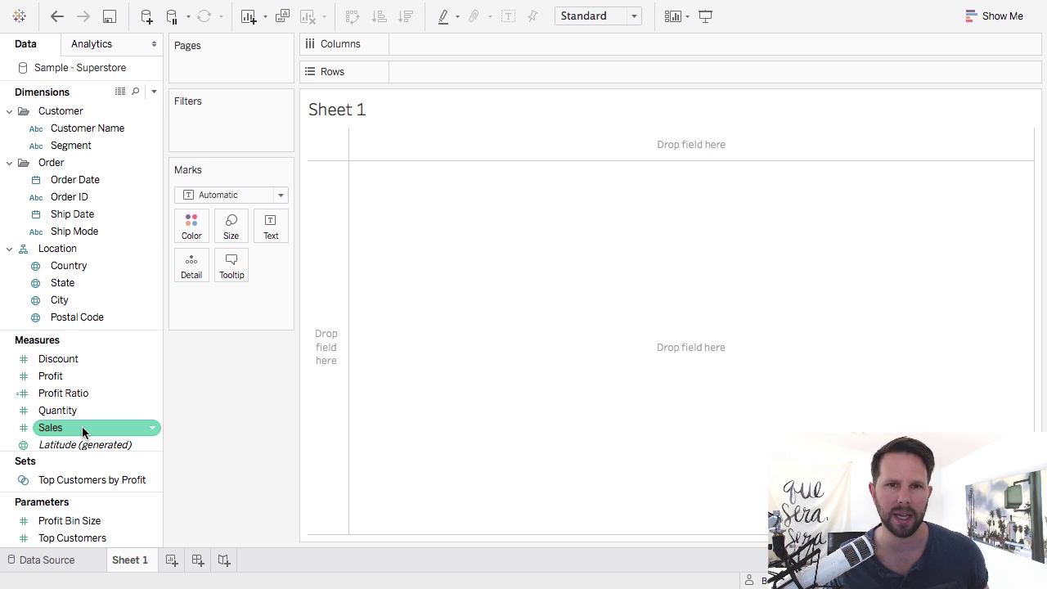
{"action": "left_click", "coordinate": [82, 429]}
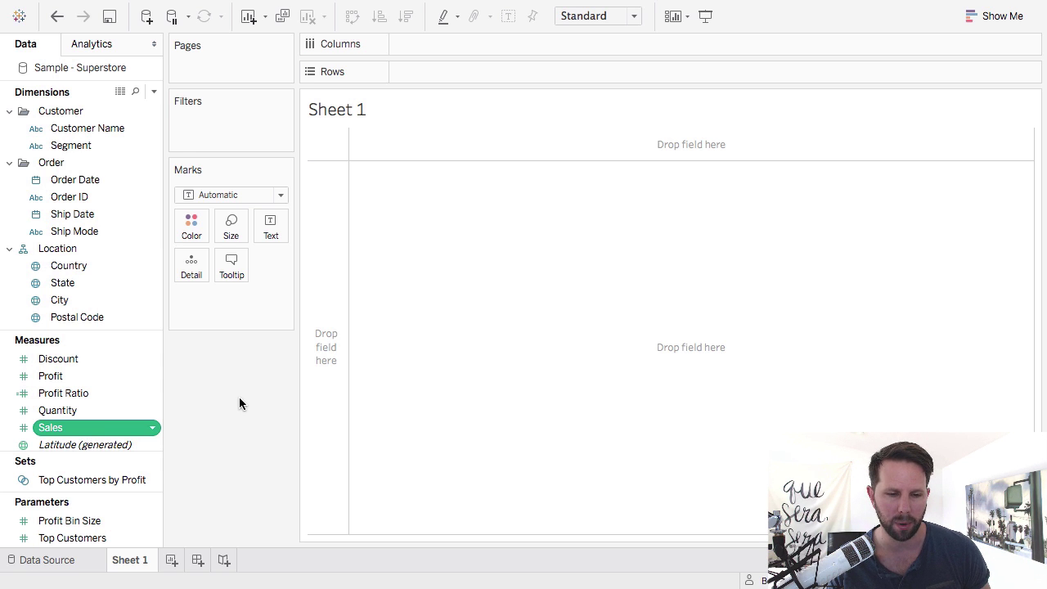
{"action": "double_click", "coordinate": [71, 430]}
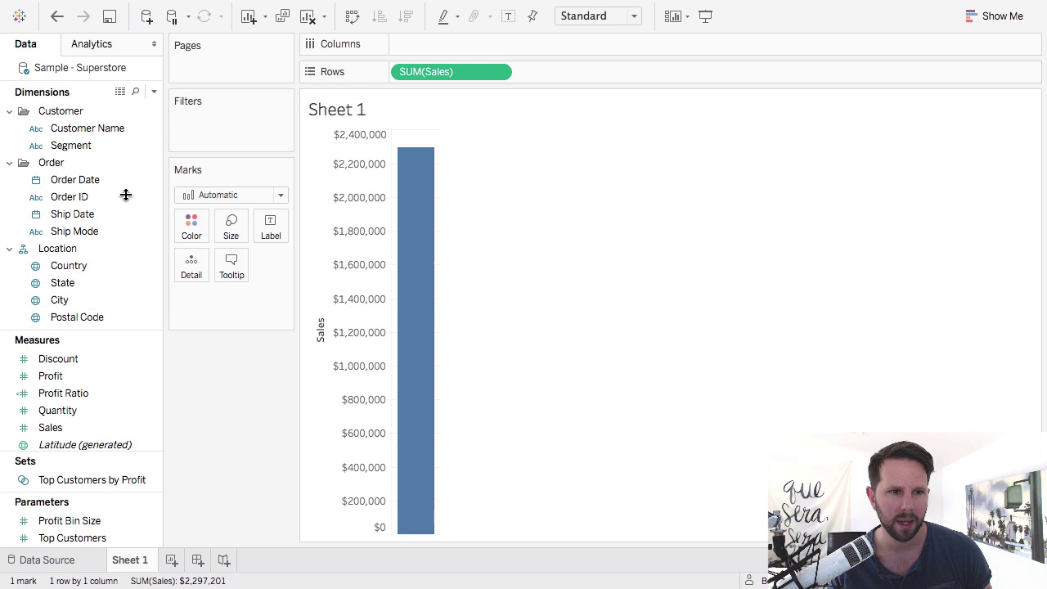
{"action": "left_click", "coordinate": [88, 151]}
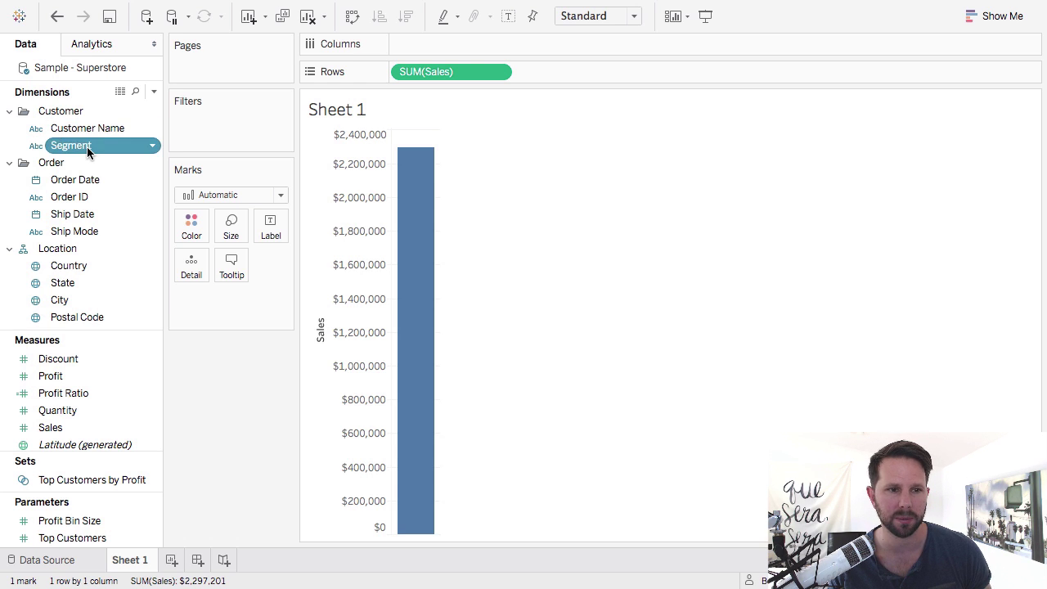
{"action": "double_click", "coordinate": [88, 150]}
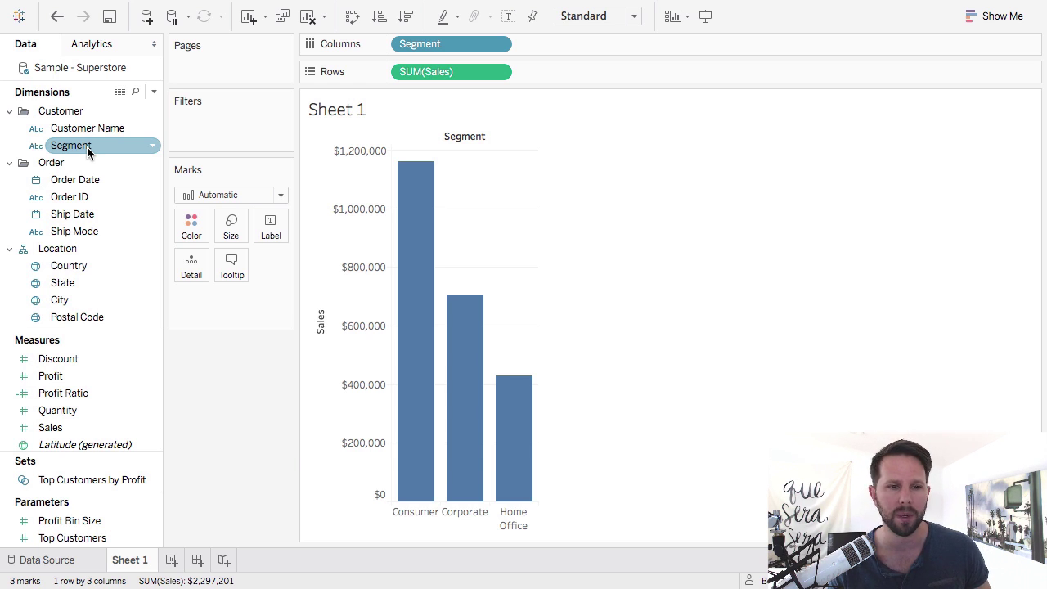
Step: Clear the sheet and plot Sales against Profit per Customer Name, with Sales on the horizontal axis
{"action": "left_click", "coordinate": [309, 16]}
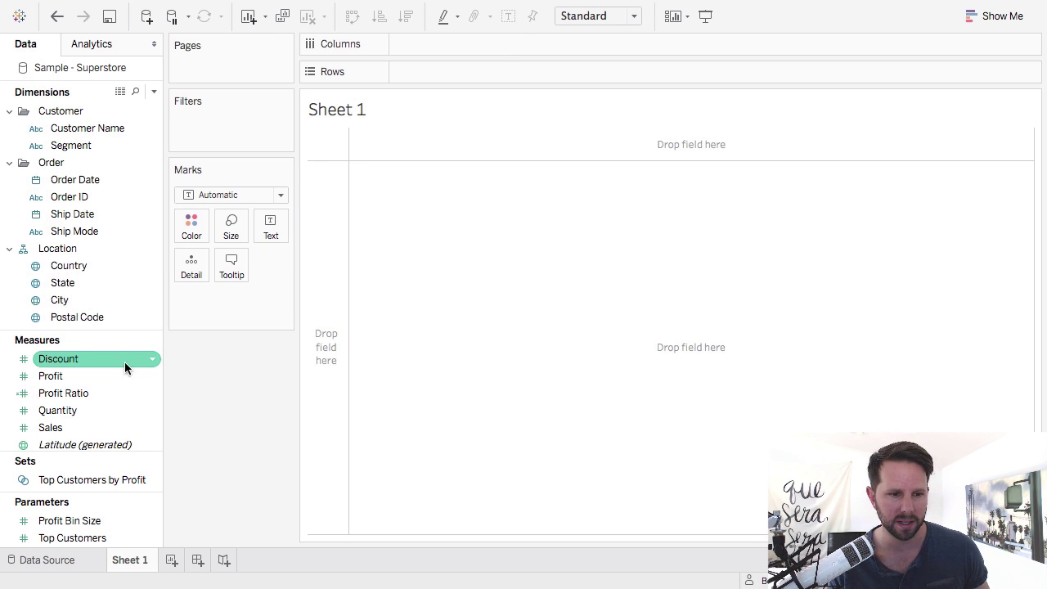
{"action": "double_click", "coordinate": [72, 427]}
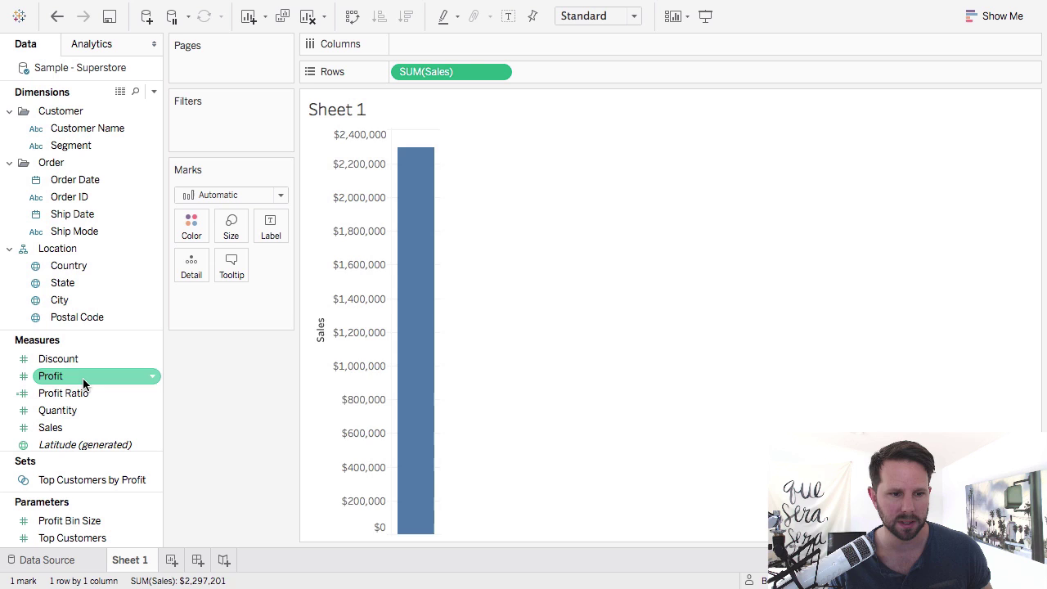
{"action": "double_click", "coordinate": [82, 378]}
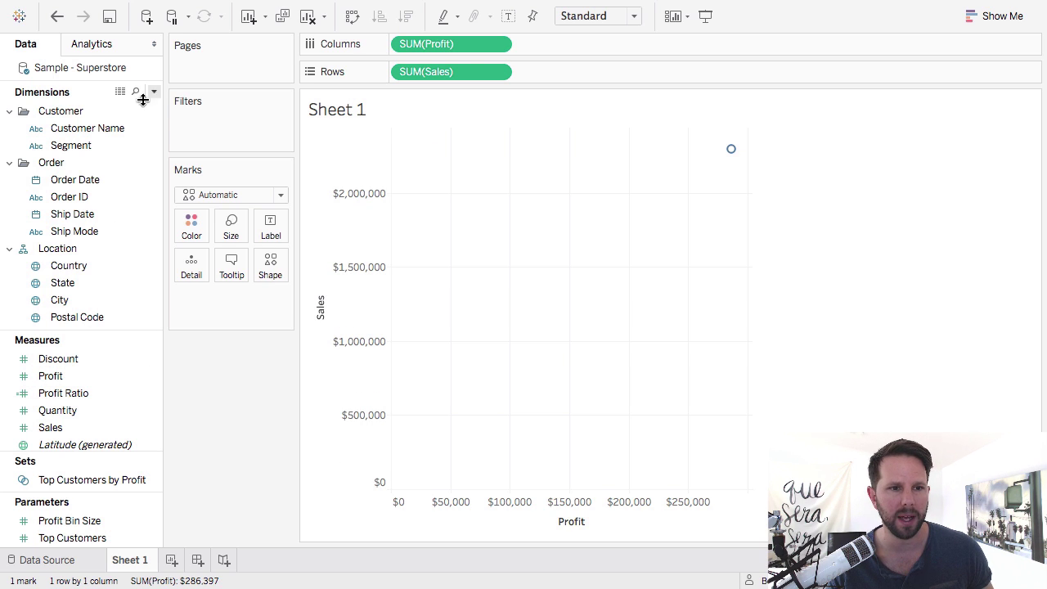
{"action": "left_click_drag", "start_coordinate": [141, 128], "coordinate": [193, 265]}
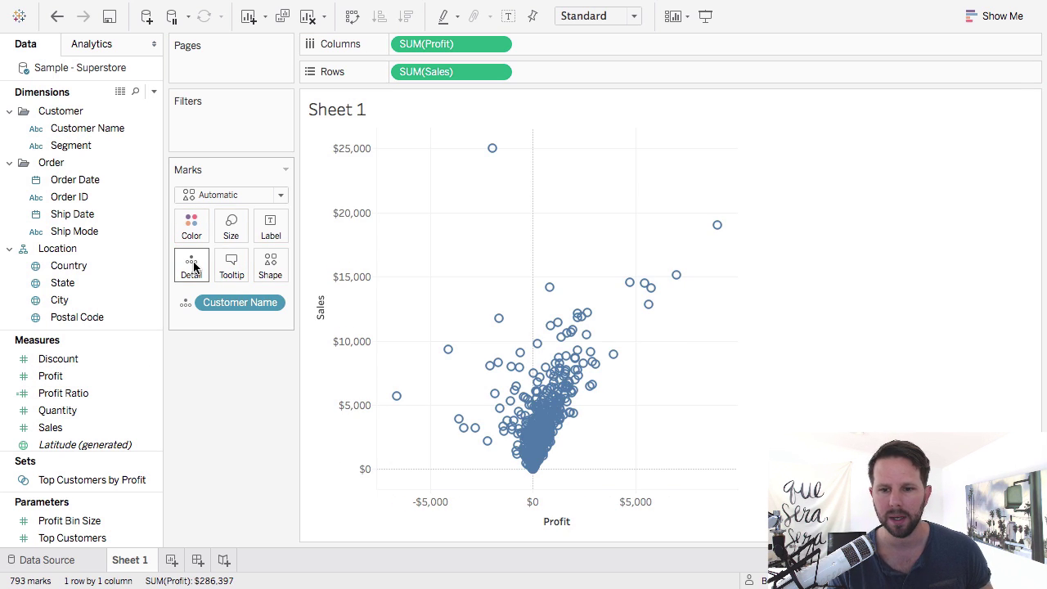
{"action": "left_click", "coordinate": [353, 16]}
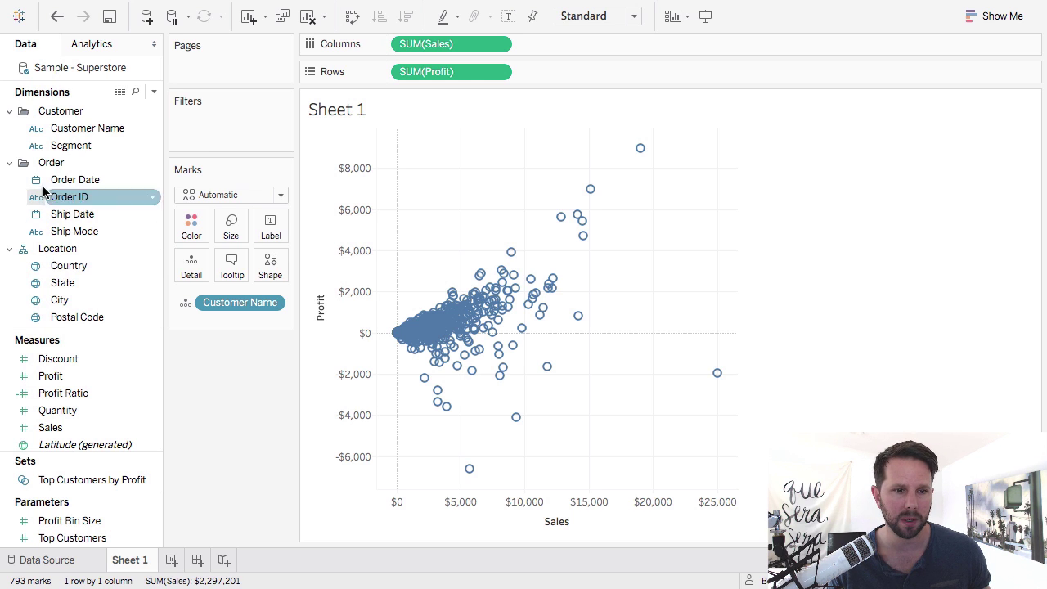
Step: Break the points down by Order ID and fit the scatter to Entire View
{"action": "left_click_drag", "start_coordinate": [59, 196], "coordinate": [186, 275]}
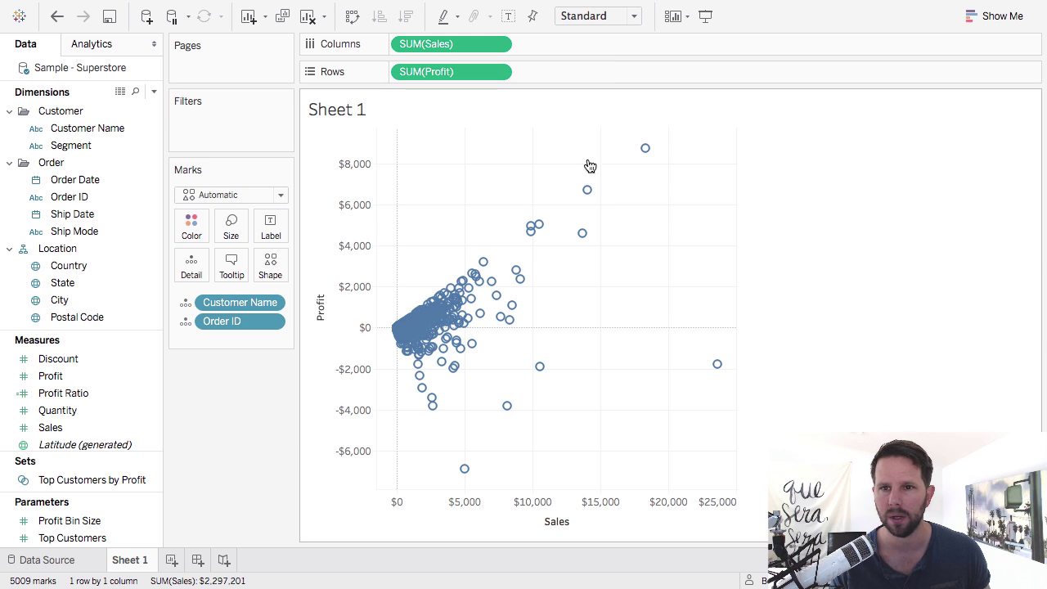
{"action": "left_click", "coordinate": [634, 16]}
{"action": "left_click", "coordinate": [610, 84]}
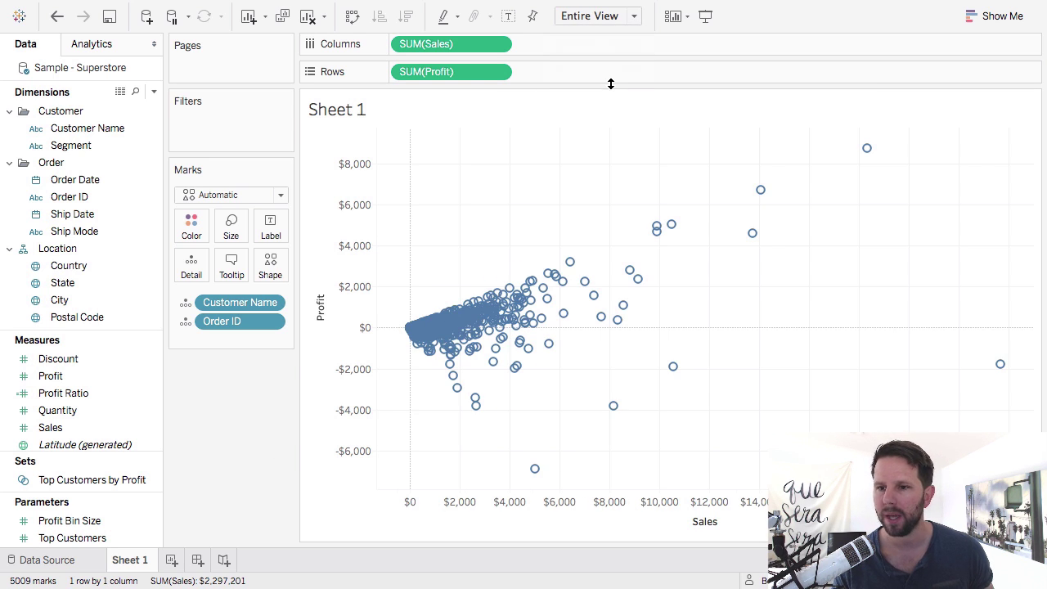
Step: Show the Analytics pane and preview dropping Cluster and Trend Line onto the scatter
{"action": "left_click", "coordinate": [91, 47]}
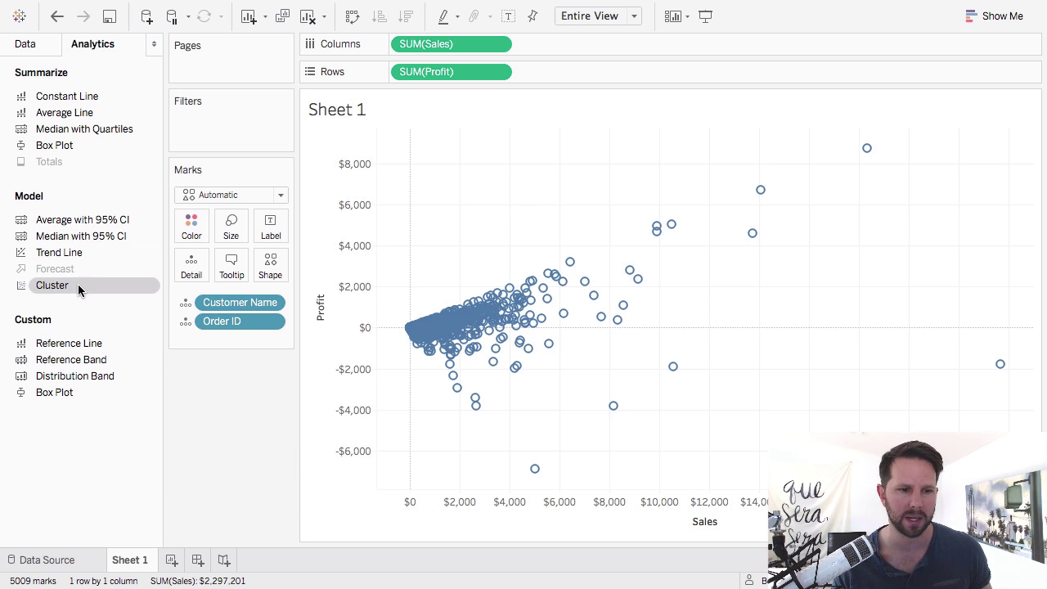
{"action": "left_click_drag", "start_coordinate": [78, 283], "coordinate": [105, 276]}
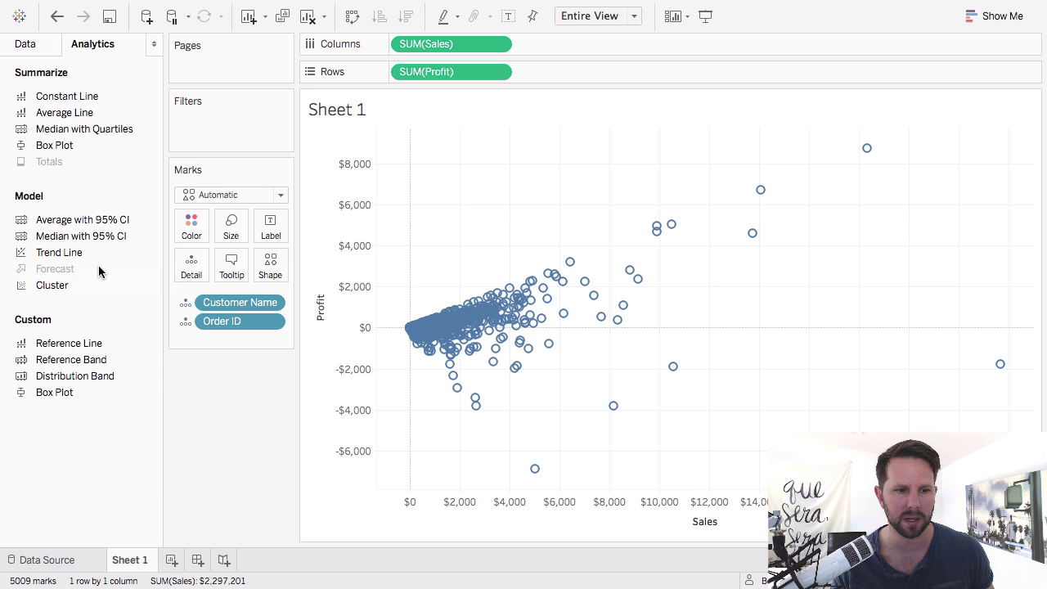
{"action": "left_click_drag", "start_coordinate": [95, 253], "coordinate": [127, 250]}
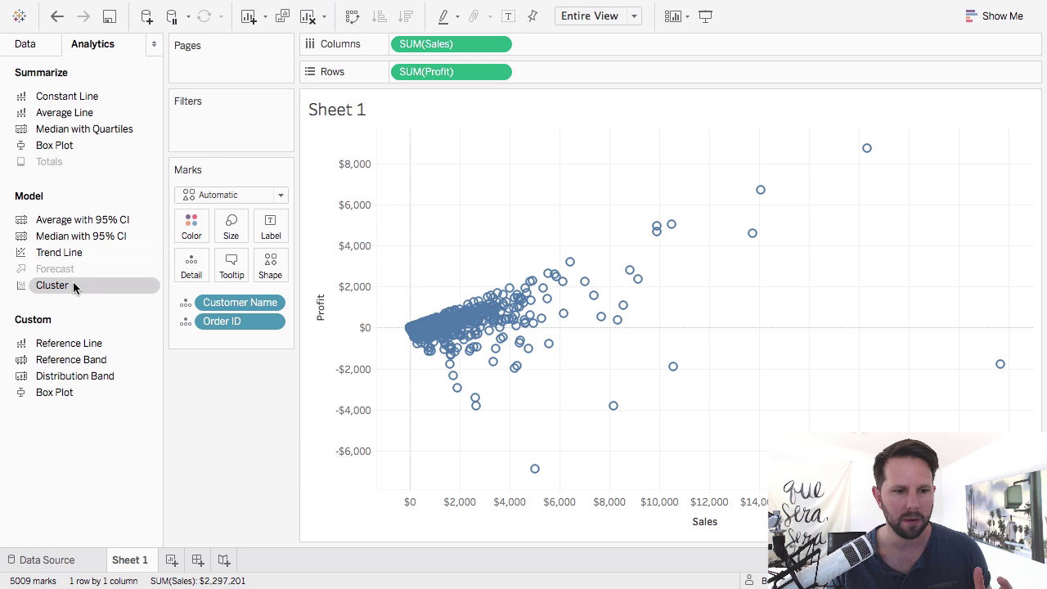
Step: Drop Cluster onto the scatter to create Clusters 1–3, then dismiss the Clusters dialog
{"action": "left_click_drag", "start_coordinate": [73, 286], "coordinate": [459, 159]}
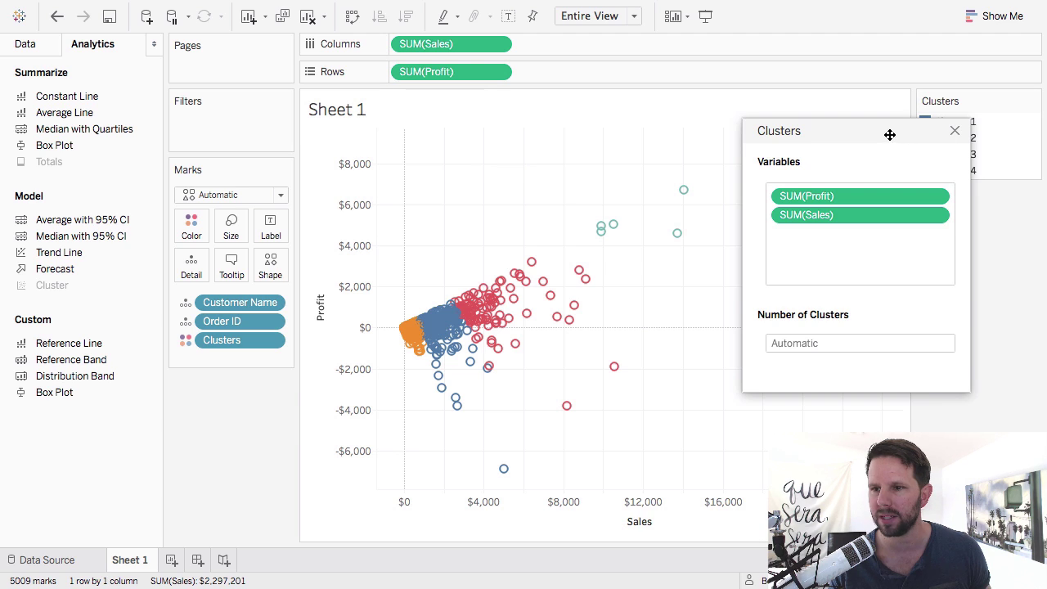
{"action": "left_click_drag", "start_coordinate": [888, 133], "coordinate": [933, 241]}
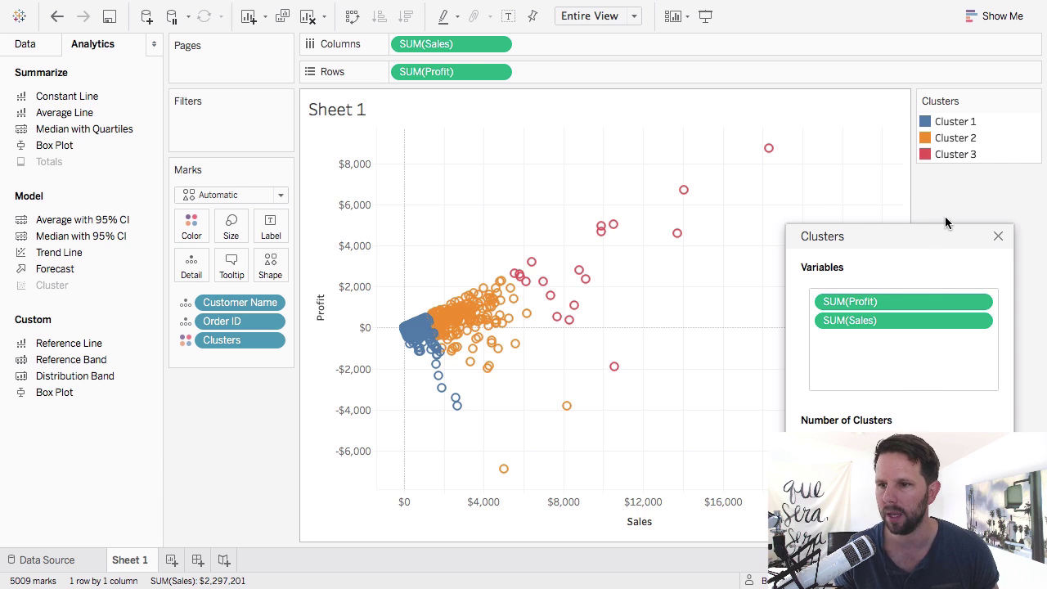
{"action": "left_click", "coordinate": [997, 236]}
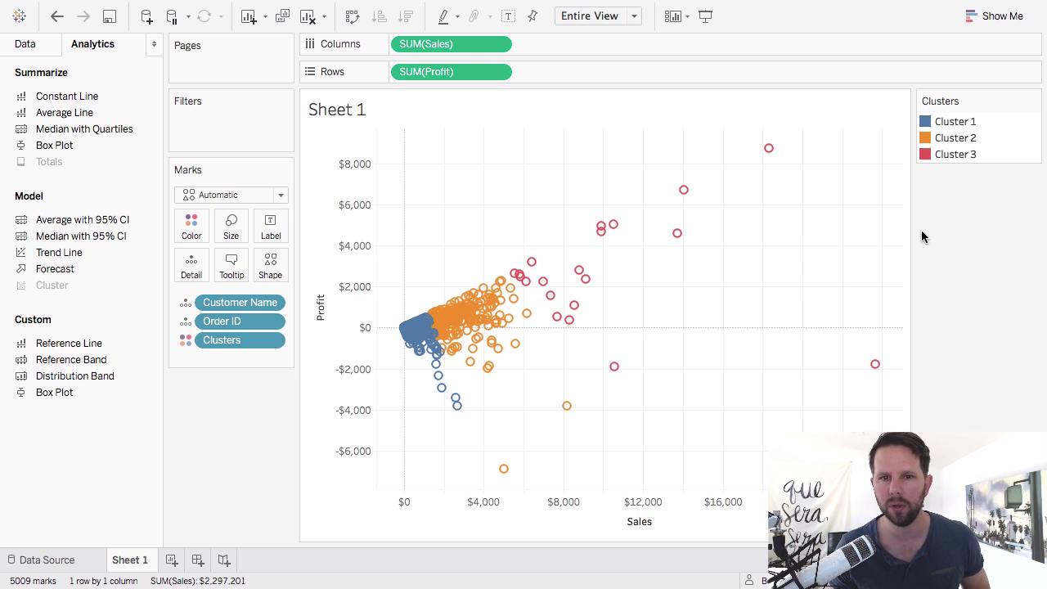
Step: On a new Sheet 2, plot Sales as a line by week number of Order Date
{"action": "left_click", "coordinate": [171, 560]}
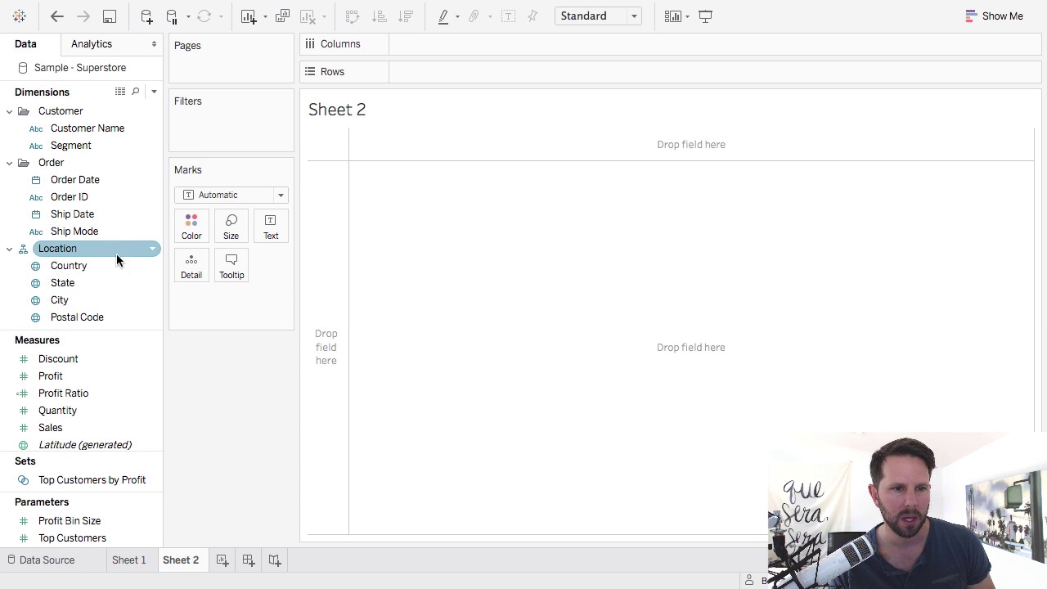
{"action": "left_click_drag", "start_coordinate": [112, 179], "coordinate": [521, 39]}
{"action": "right_click", "coordinate": [474, 45]}
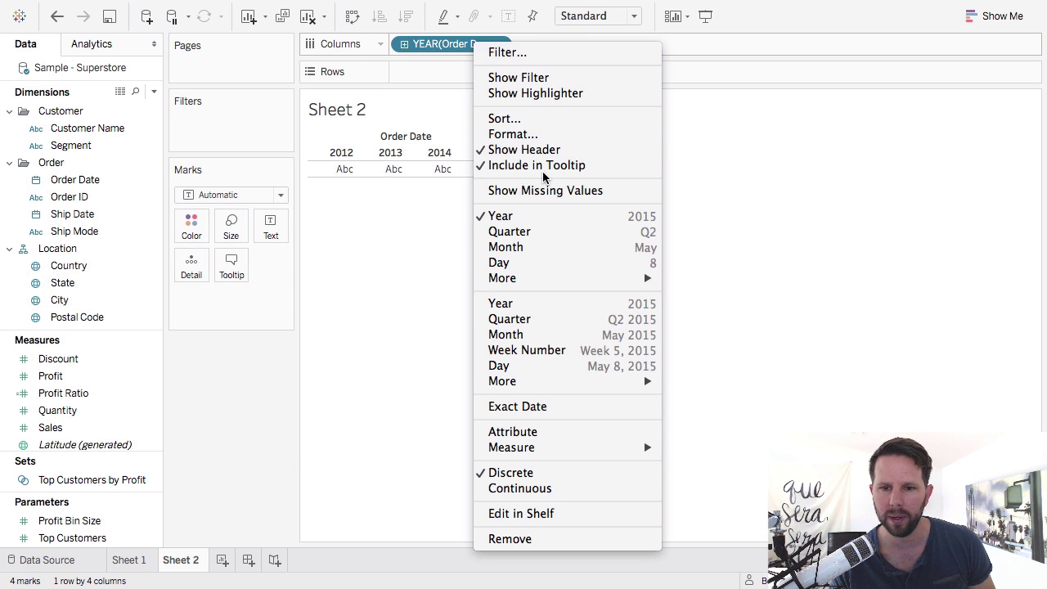
{"action": "left_click", "coordinate": [579, 350]}
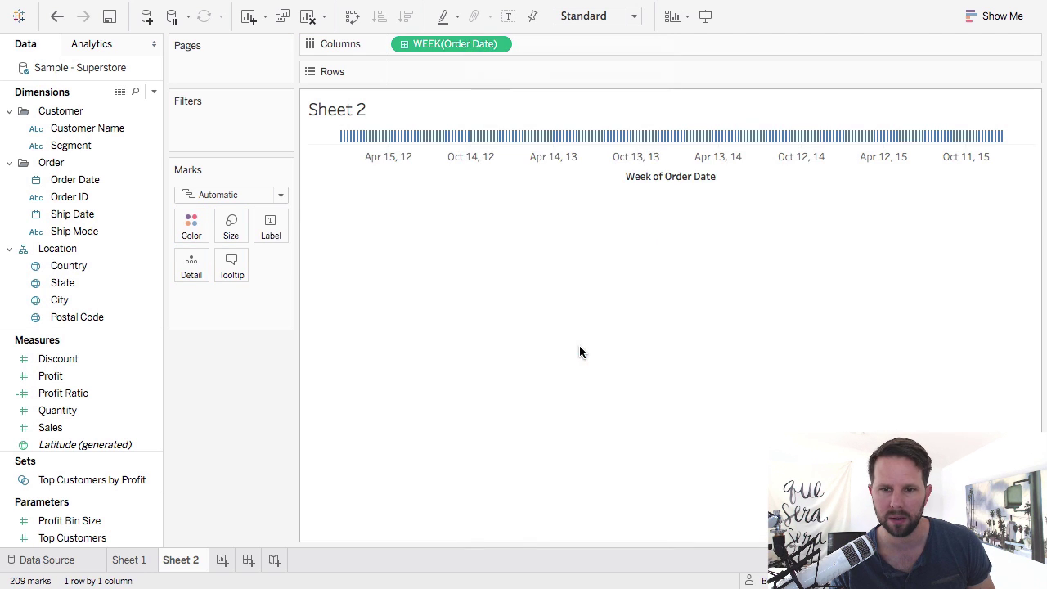
{"action": "left_click_drag", "start_coordinate": [85, 428], "coordinate": [508, 77]}
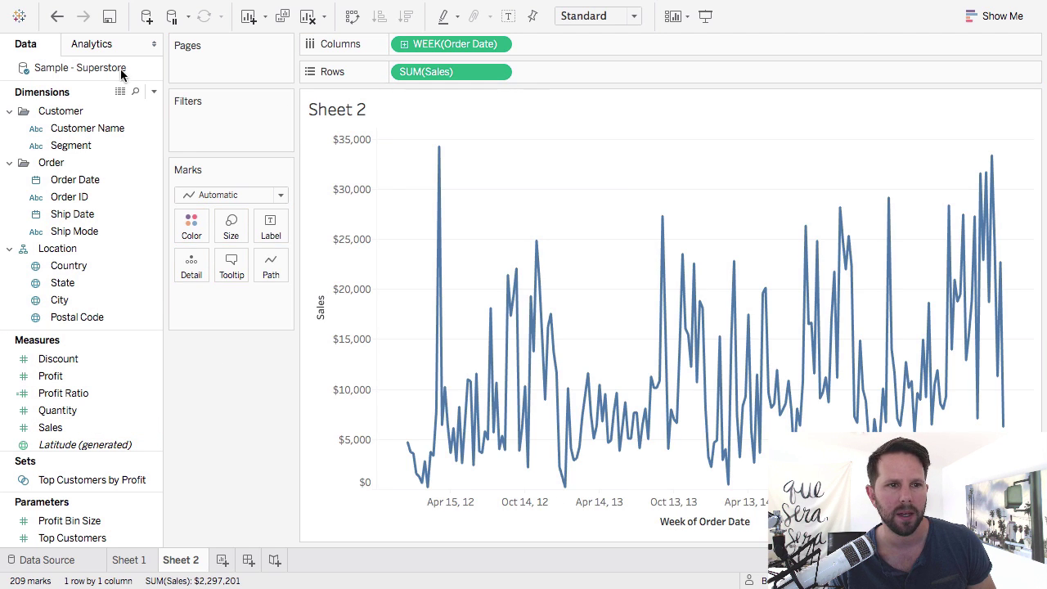
Step: Switch the line to monthly Sales and add a Box Plot from the Analytics pane
{"action": "left_click", "coordinate": [93, 47]}
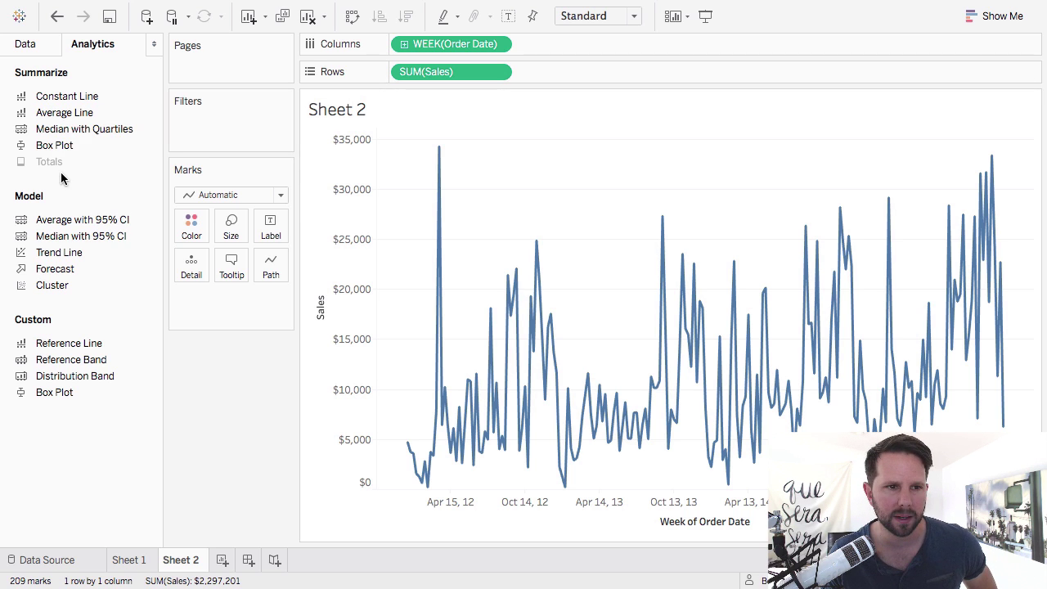
{"action": "right_click", "coordinate": [453, 50]}
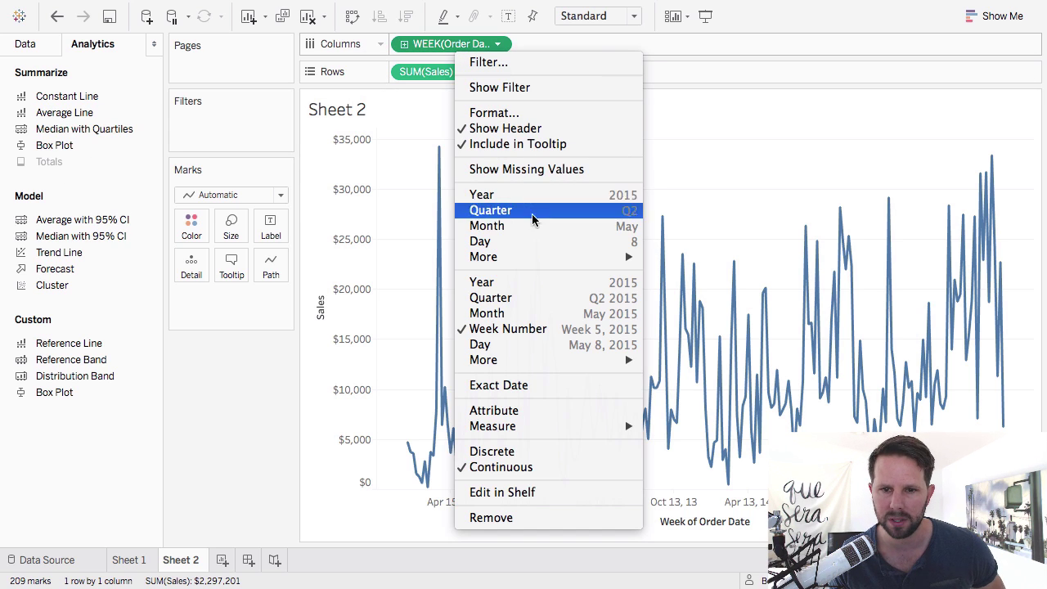
{"action": "left_click", "coordinate": [532, 311]}
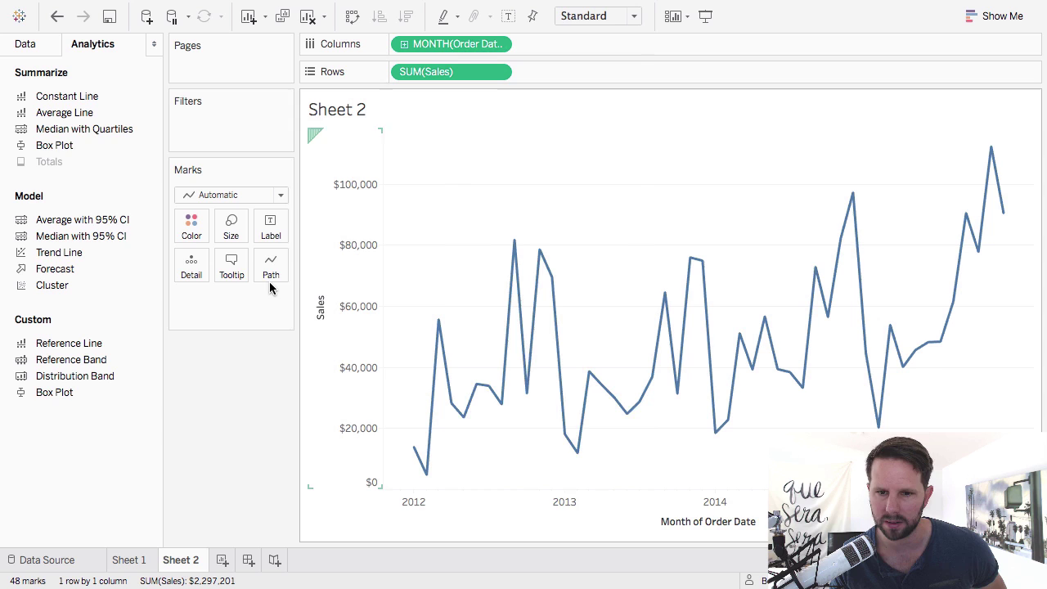
{"action": "left_click_drag", "start_coordinate": [70, 143], "coordinate": [464, 157]}
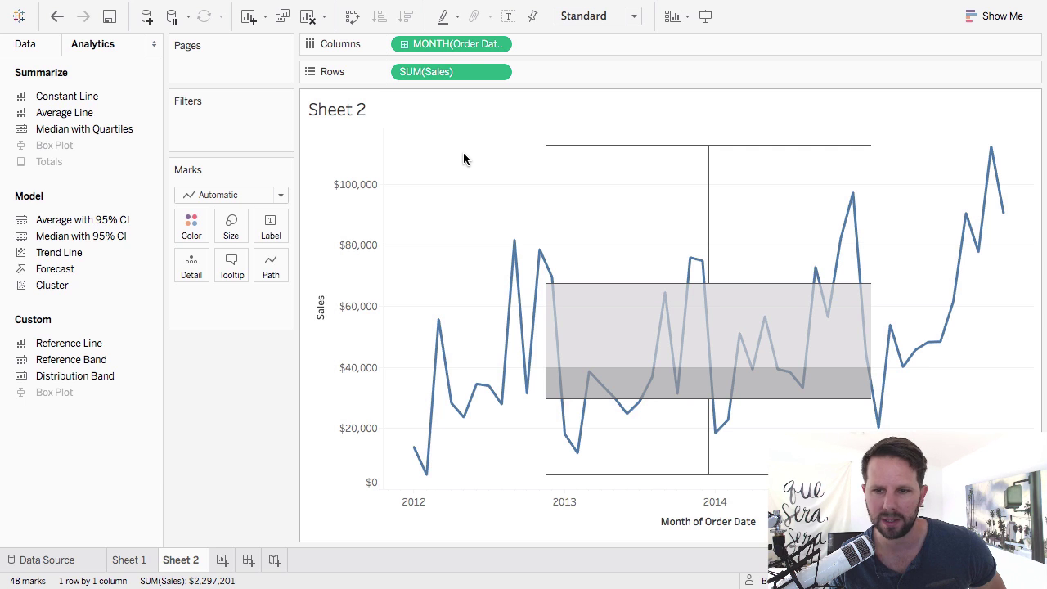
Step: Make the months discrete, then change the Order Date level to Quarter
{"action": "left_click", "coordinate": [490, 46]}
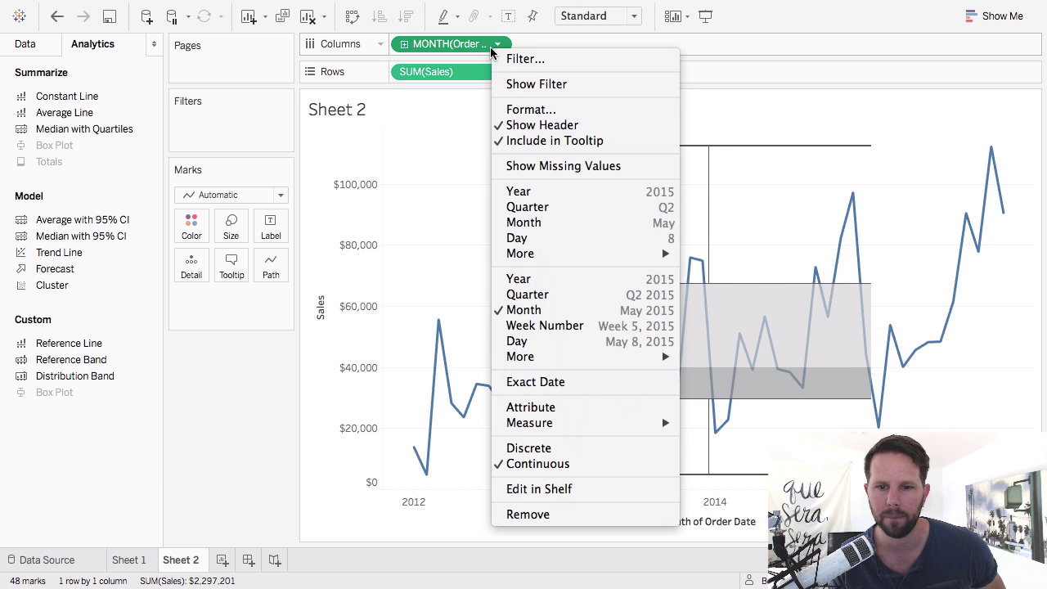
{"action": "left_click", "coordinate": [582, 450]}
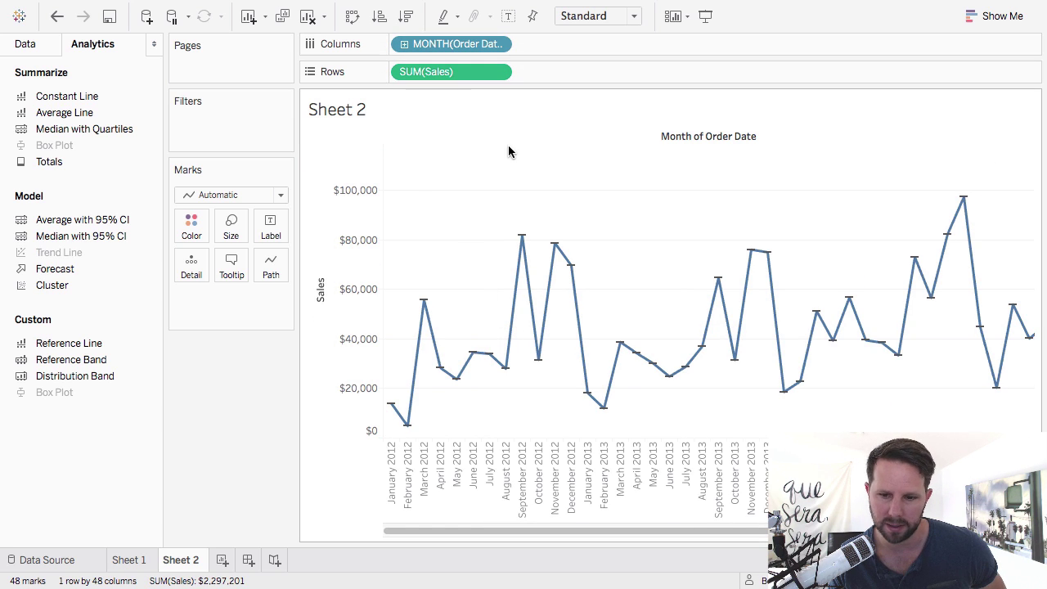
{"action": "scroll", "coordinate": [556, 201], "scroll_direction": "right", "scroll_amount": 5}
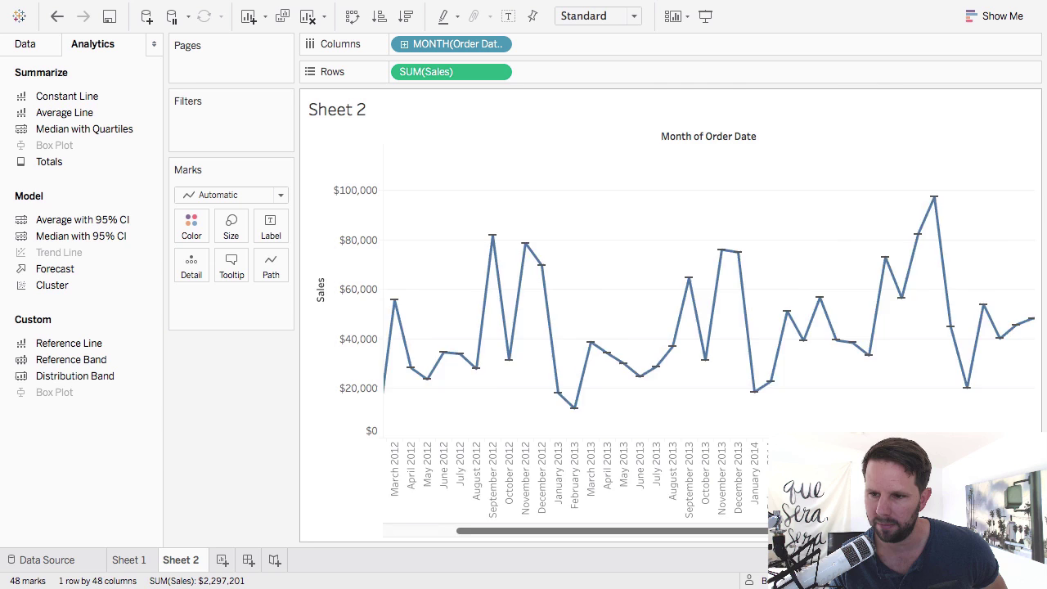
{"action": "scroll", "coordinate": [514, 568], "scroll_direction": "left", "scroll_amount": 5}
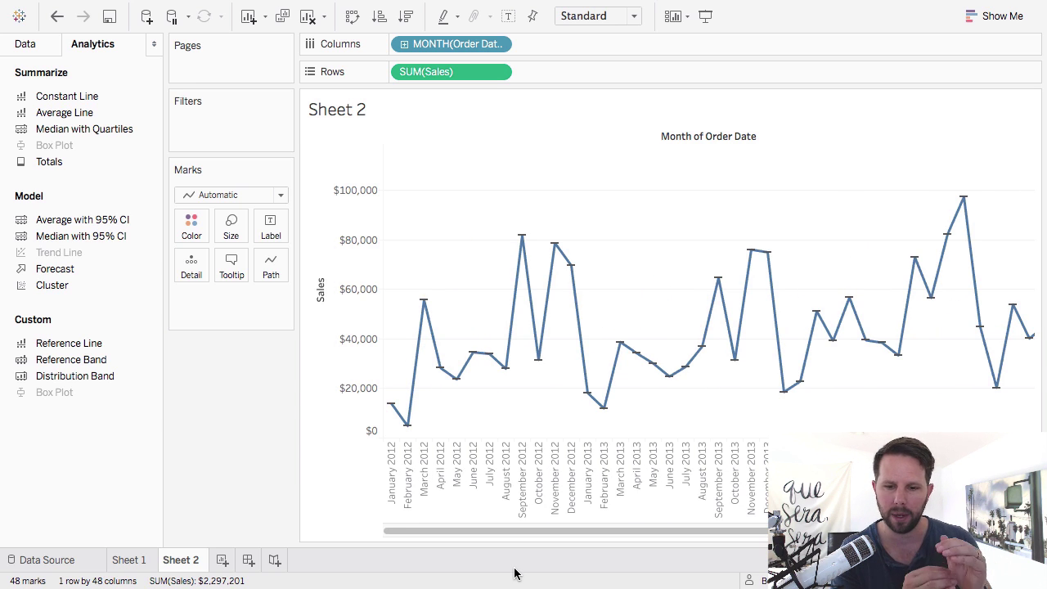
{"action": "left_click", "coordinate": [495, 44]}
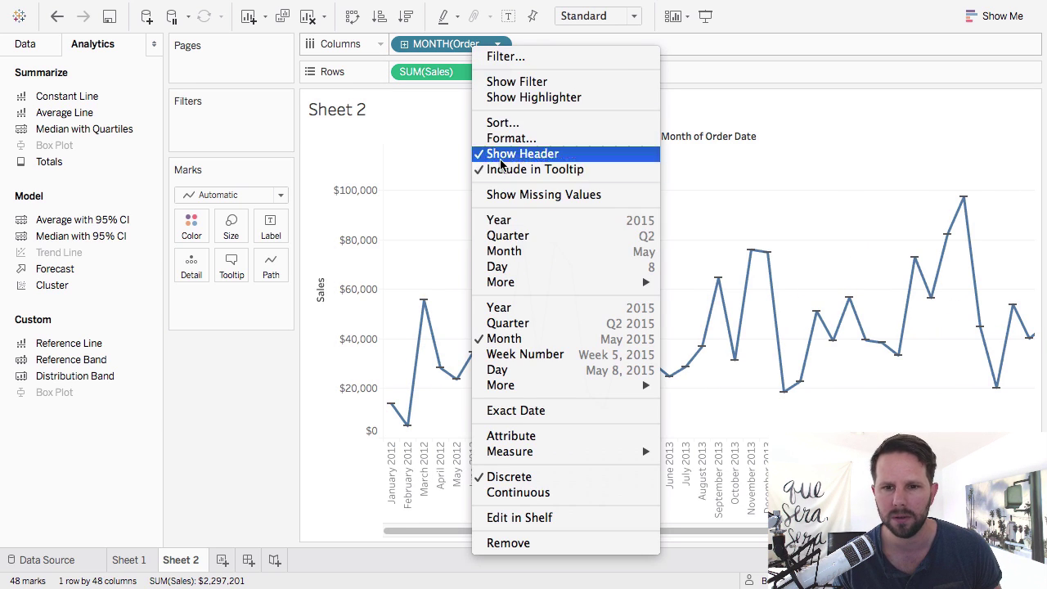
{"action": "left_click", "coordinate": [532, 323]}
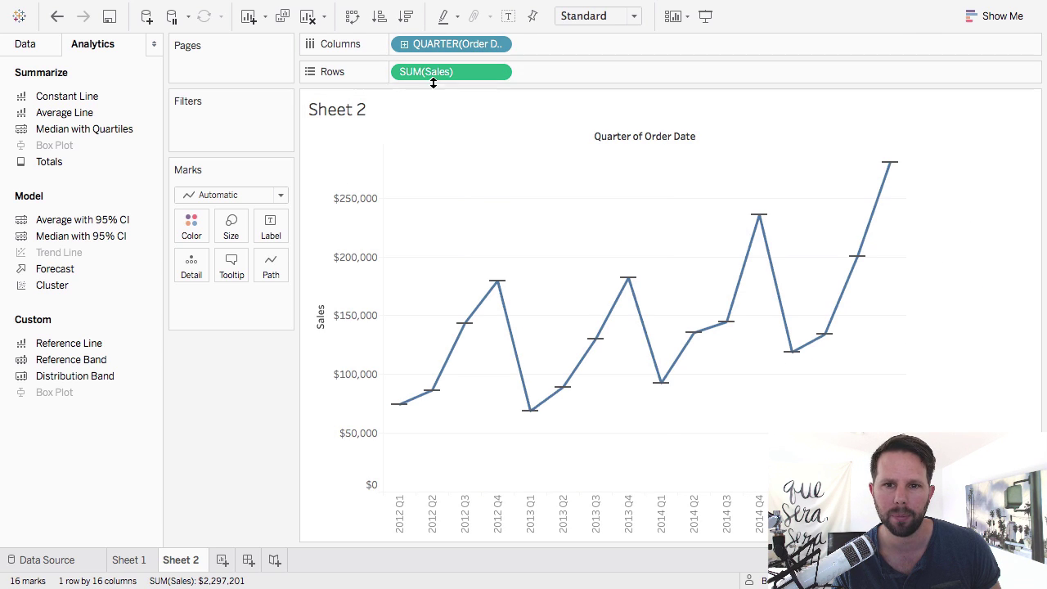
Step: Turn off Aggregate Measures and show all 9994 sales as circle marks per quarter
{"action": "mouse_move", "coordinate": [276, 12]}
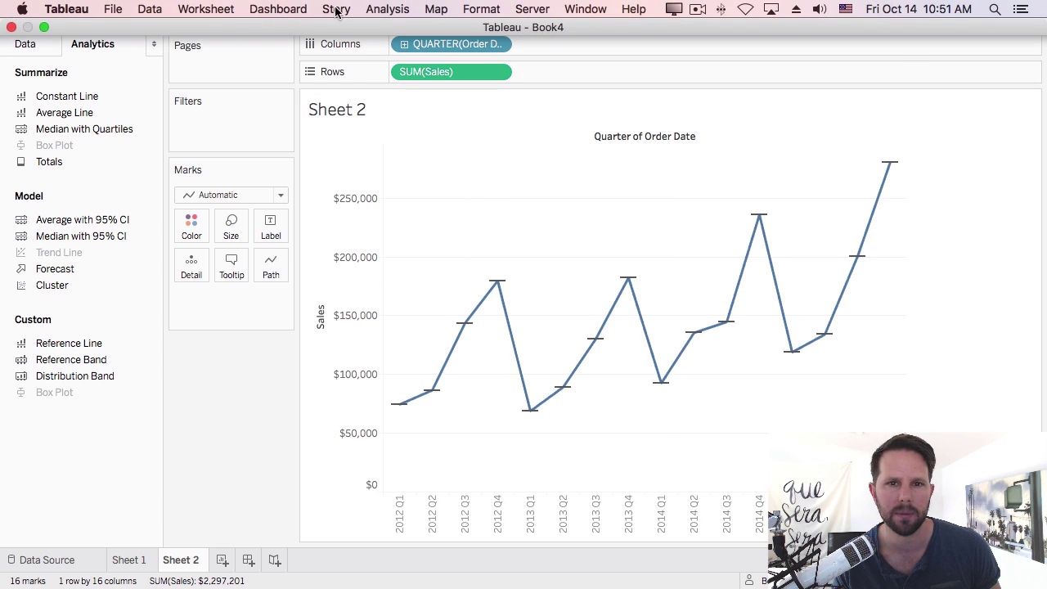
{"action": "left_click", "coordinate": [387, 9]}
{"action": "left_click", "coordinate": [478, 46]}
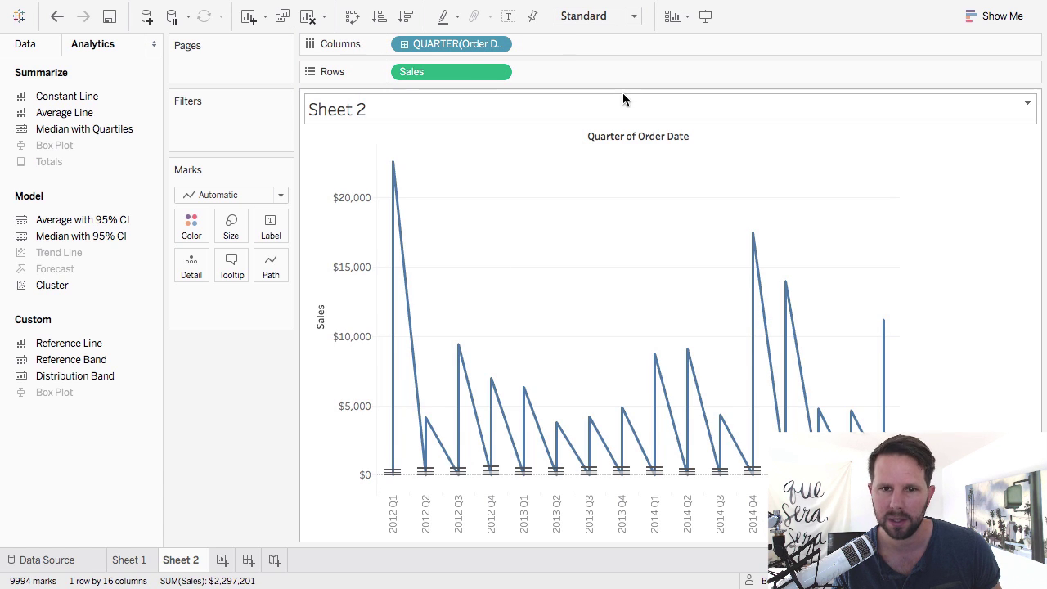
{"action": "left_click", "coordinate": [991, 24]}
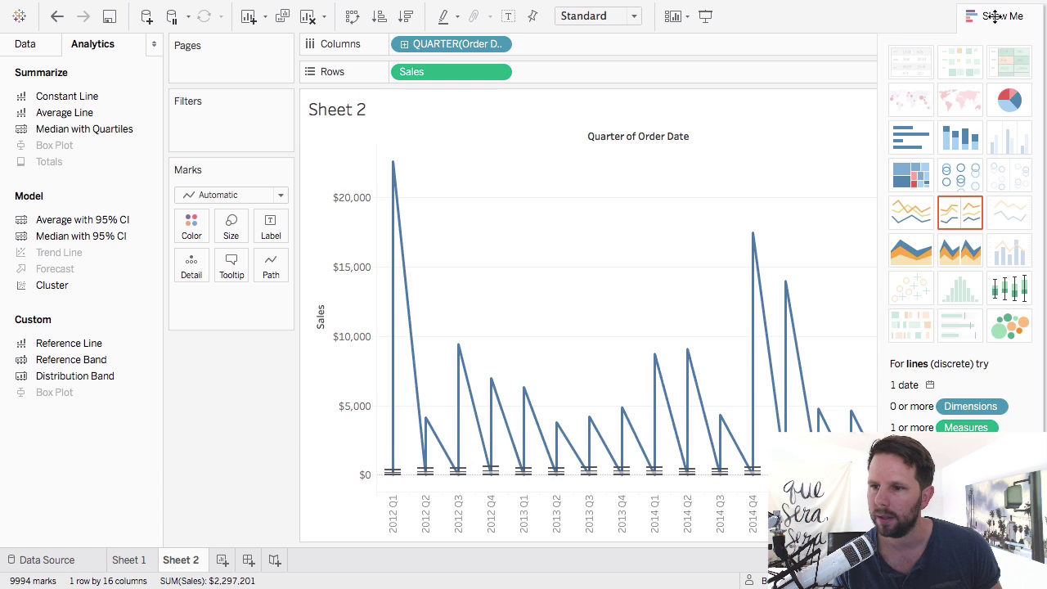
{"action": "left_click", "coordinate": [1002, 294]}
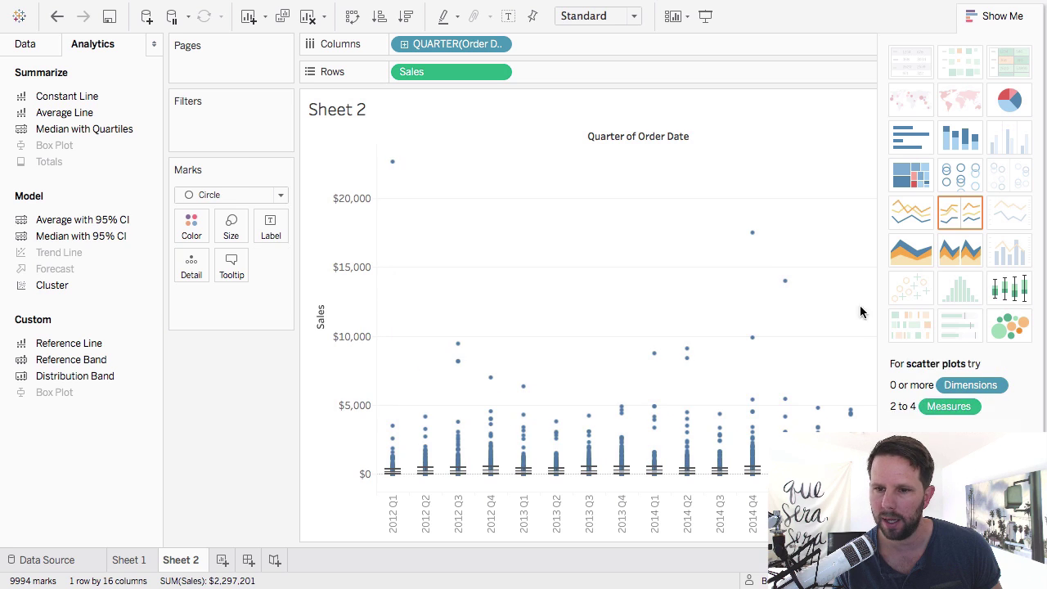
{"action": "left_click", "coordinate": [975, 26]}
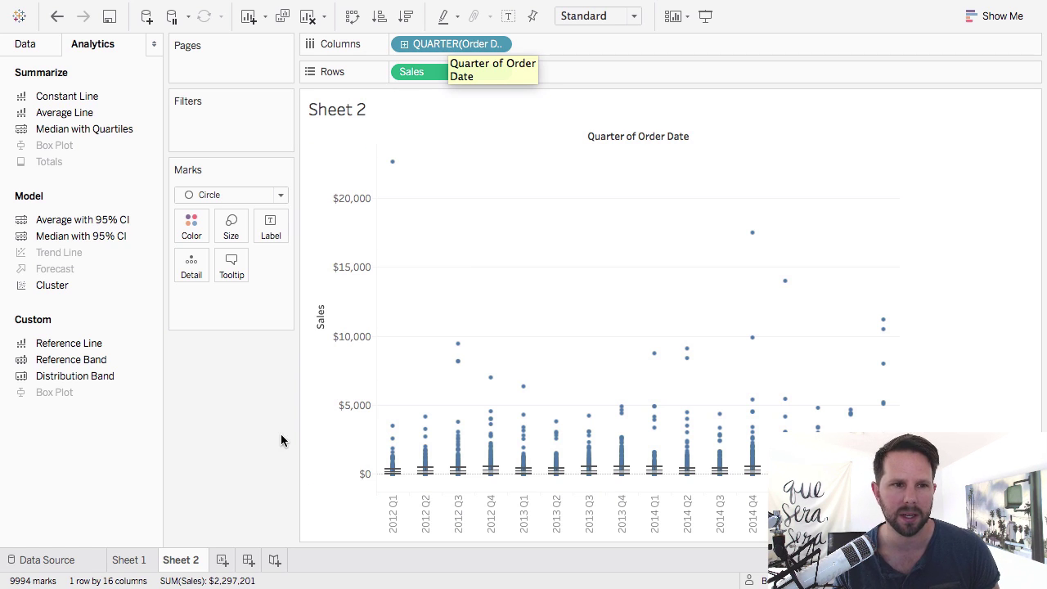
Step: Return to Sheet 1 and add a linear trend line to the scatter
{"action": "left_click", "coordinate": [222, 560]}
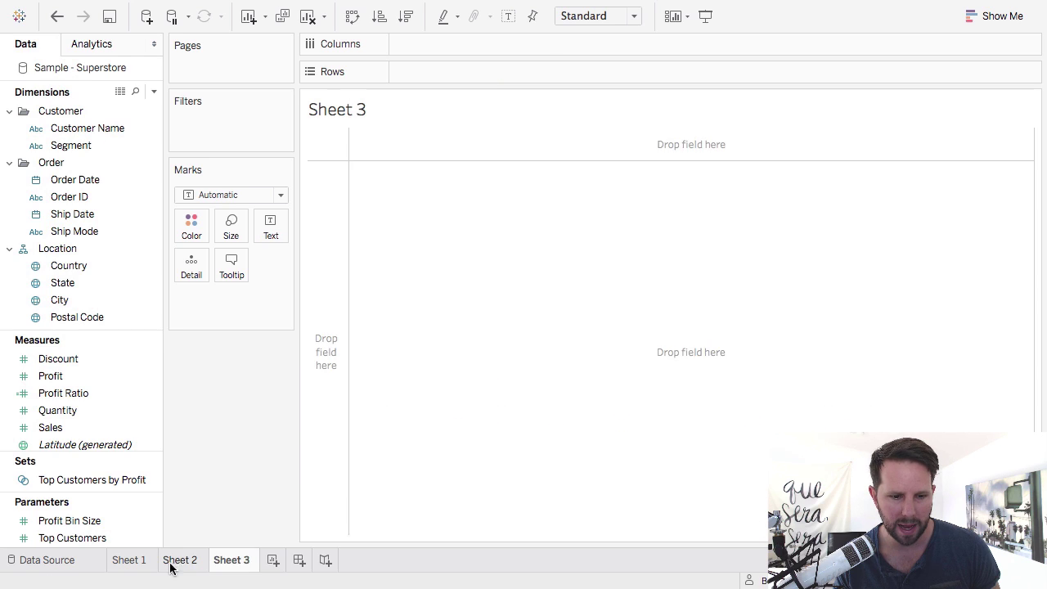
{"action": "left_click", "coordinate": [131, 560]}
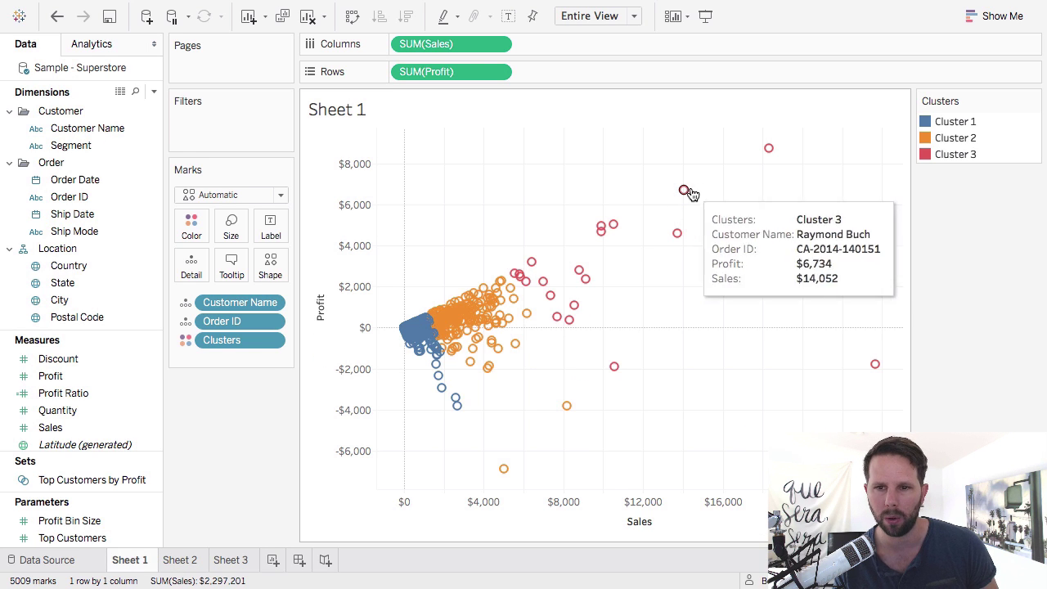
{"action": "left_click", "coordinate": [92, 44]}
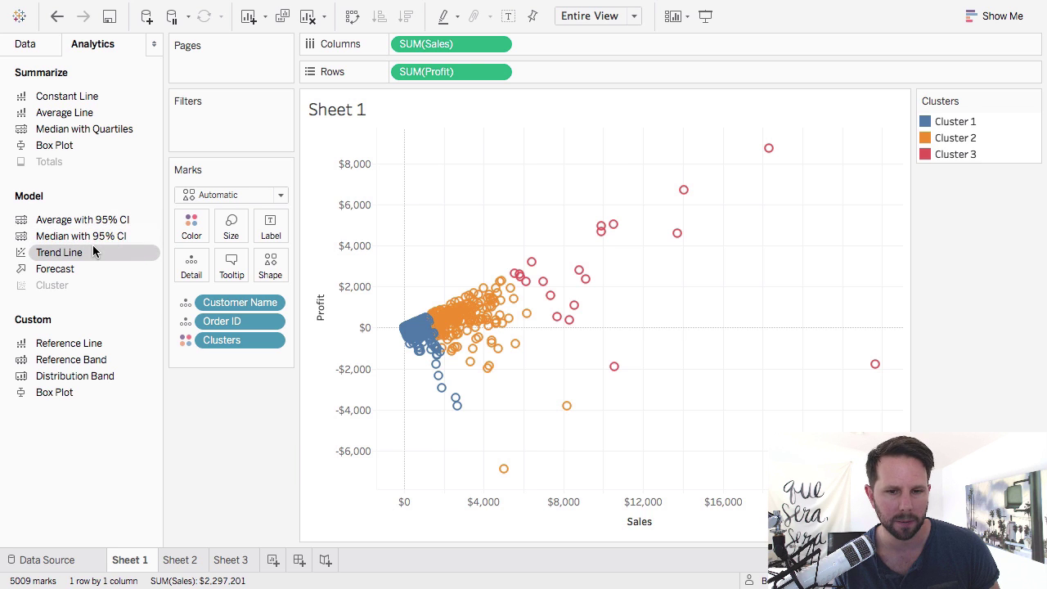
{"action": "left_click_drag", "start_coordinate": [92, 251], "coordinate": [448, 169]}
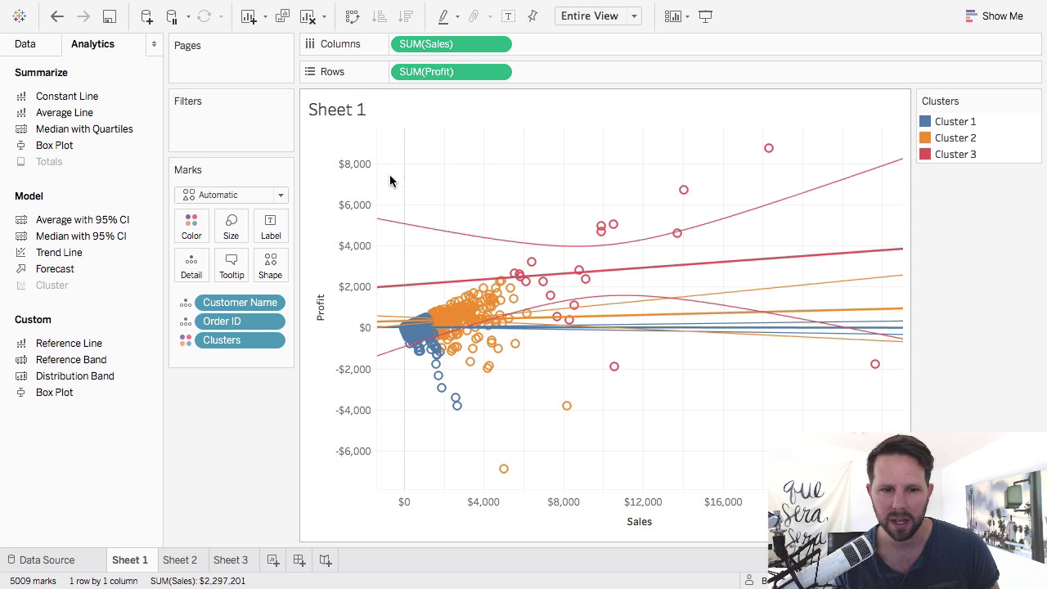
Step: Remove the Clusters colouring and colour the points by Segment instead
{"action": "left_click_drag", "start_coordinate": [239, 341], "coordinate": [238, 431]}
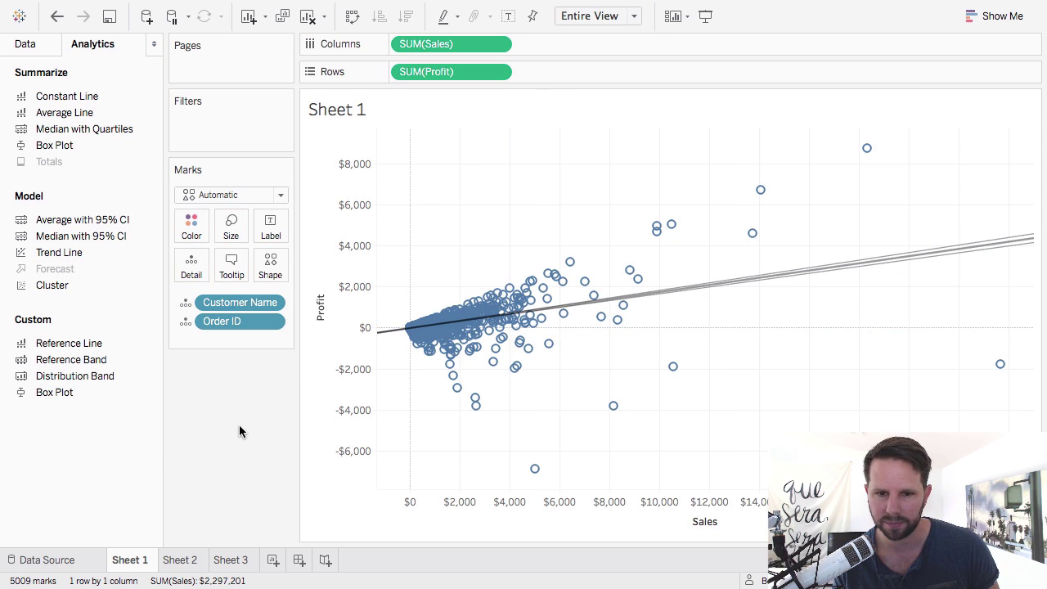
{"action": "left_click", "coordinate": [28, 44]}
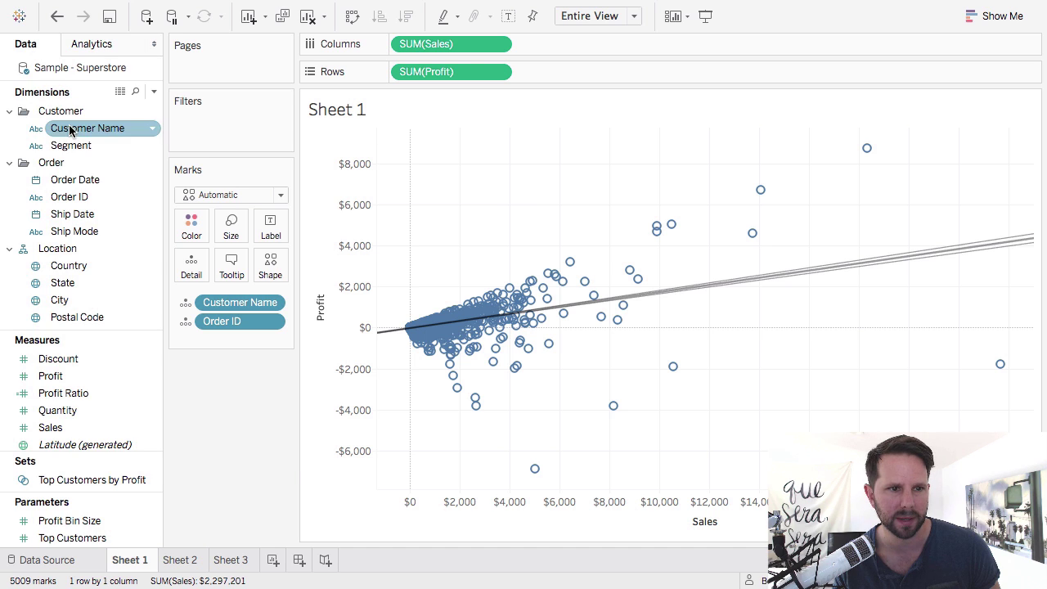
{"action": "left_click_drag", "start_coordinate": [65, 145], "coordinate": [188, 230]}
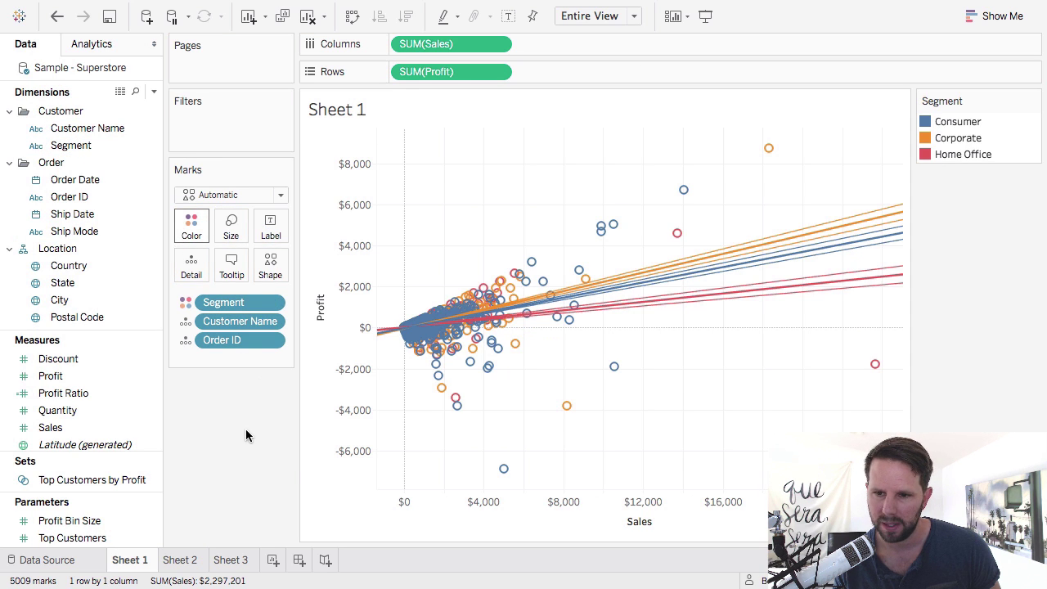
Step: Uncheck Show Confidence Bands in the trend line settings, leaving three plain Segment lines
{"action": "mouse_move", "coordinate": [728, 286]}
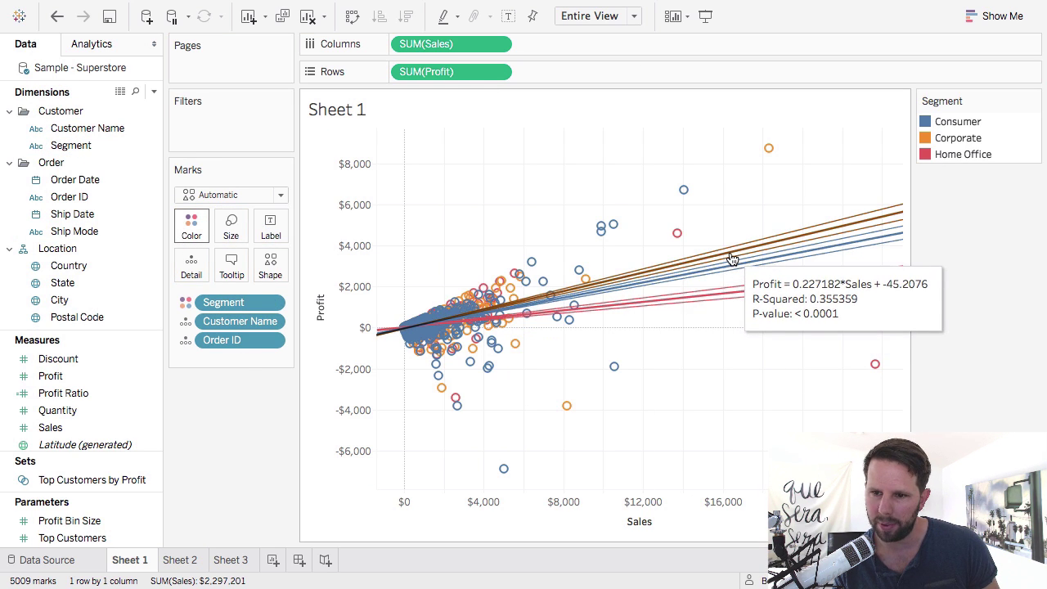
{"action": "right_click", "coordinate": [732, 259]}
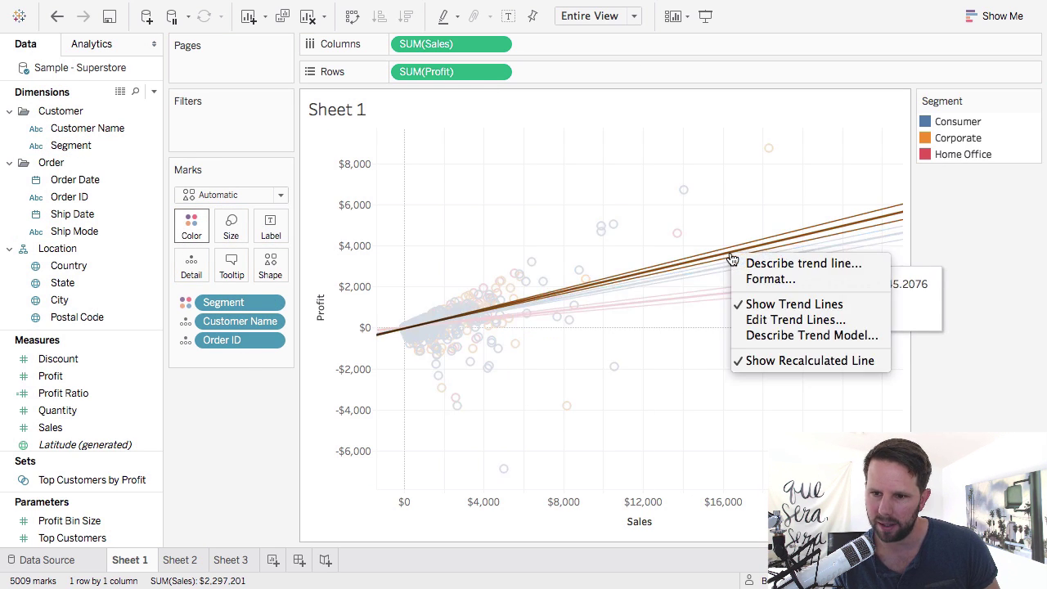
{"action": "left_click", "coordinate": [790, 327]}
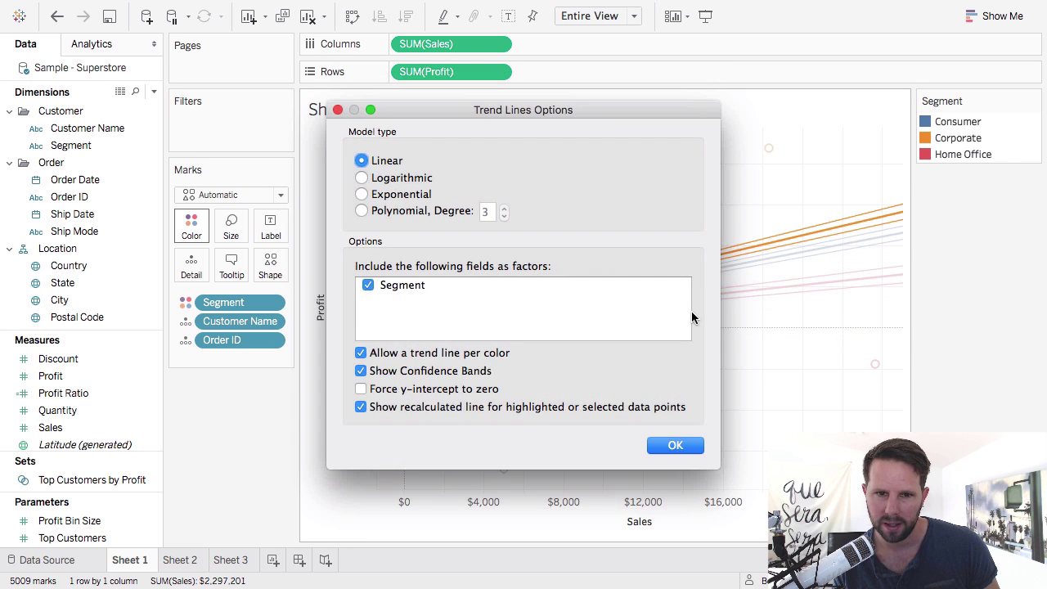
{"action": "left_click", "coordinate": [418, 375]}
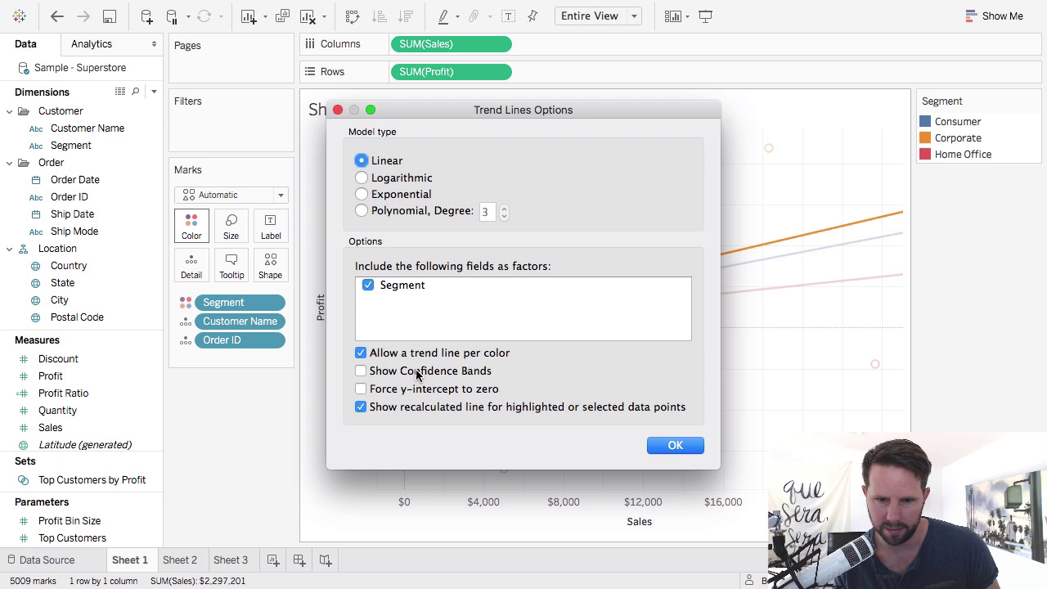
{"action": "left_click", "coordinate": [684, 445]}
{"action": "left_click", "coordinate": [752, 341]}
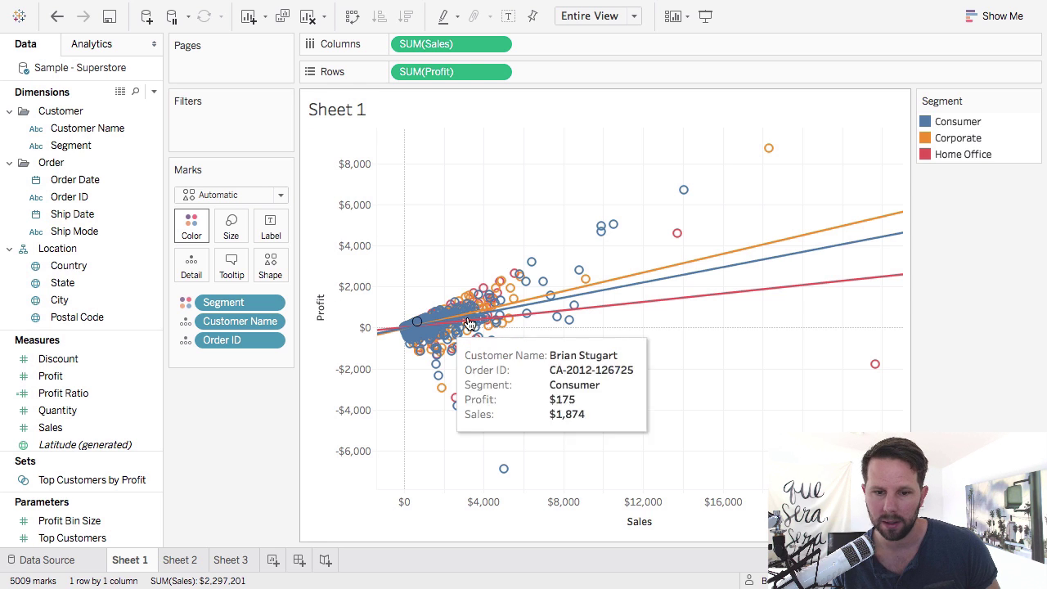
Step: Colour the scatter by Category, giving Furniture, Office Supplies and Technology trend lines
{"action": "mouse_move", "coordinate": [690, 262]}
{"action": "mouse_move", "coordinate": [708, 300]}
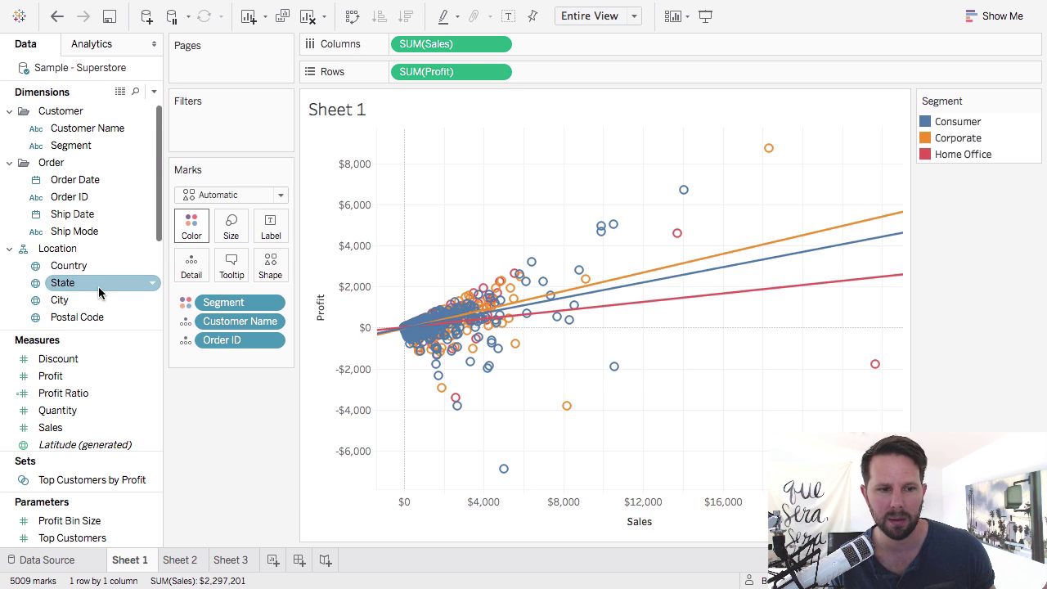
{"action": "scroll", "coordinate": [99, 291], "scroll_direction": "down", "scroll_amount": 4}
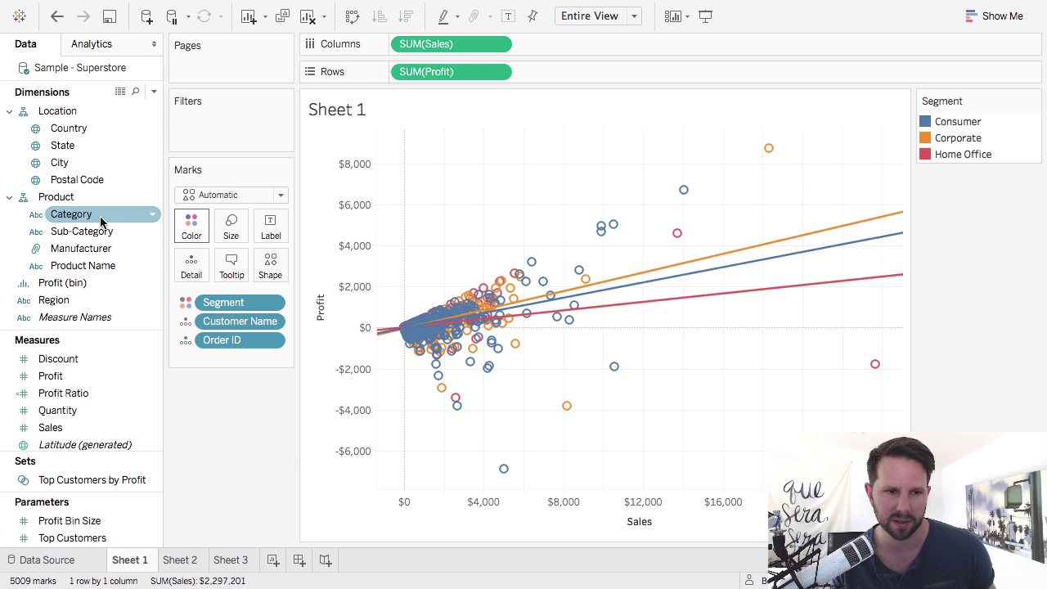
{"action": "left_click_drag", "start_coordinate": [114, 221], "coordinate": [240, 323]}
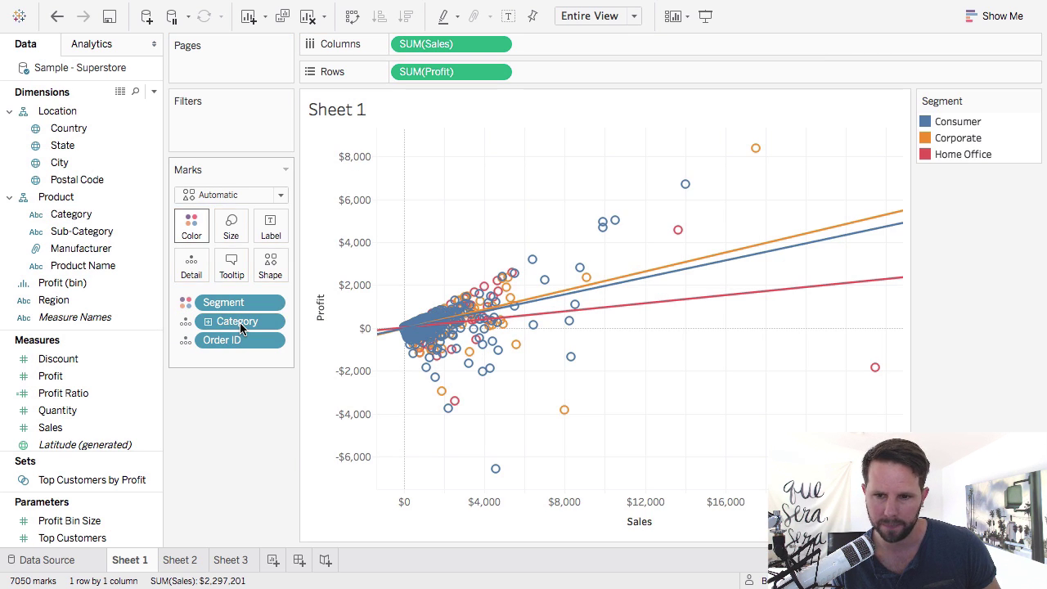
{"action": "left_click_drag", "start_coordinate": [59, 232], "coordinate": [228, 409]}
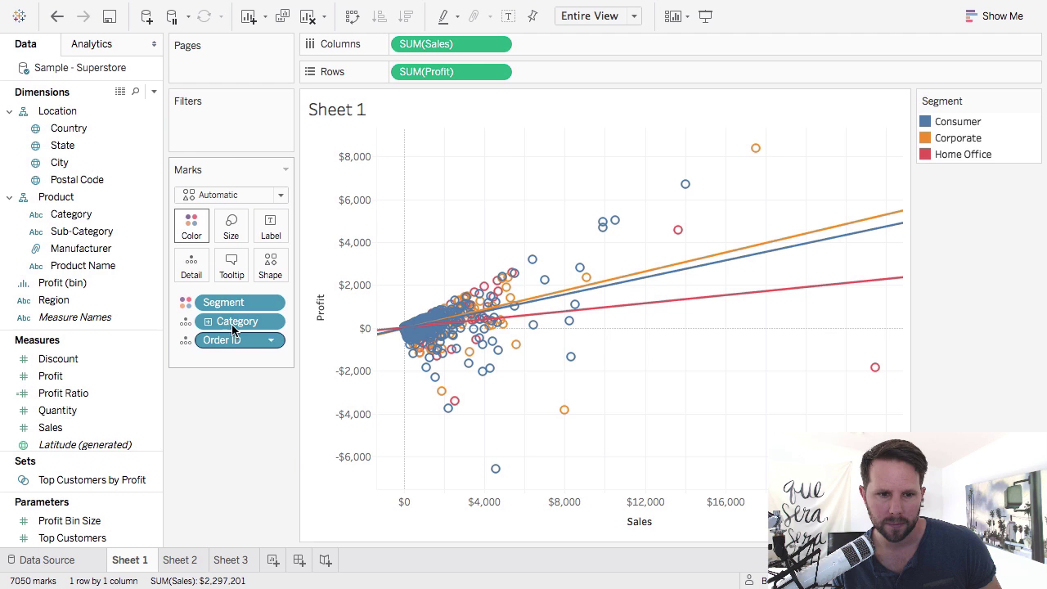
{"action": "left_click_drag", "start_coordinate": [231, 320], "coordinate": [234, 303]}
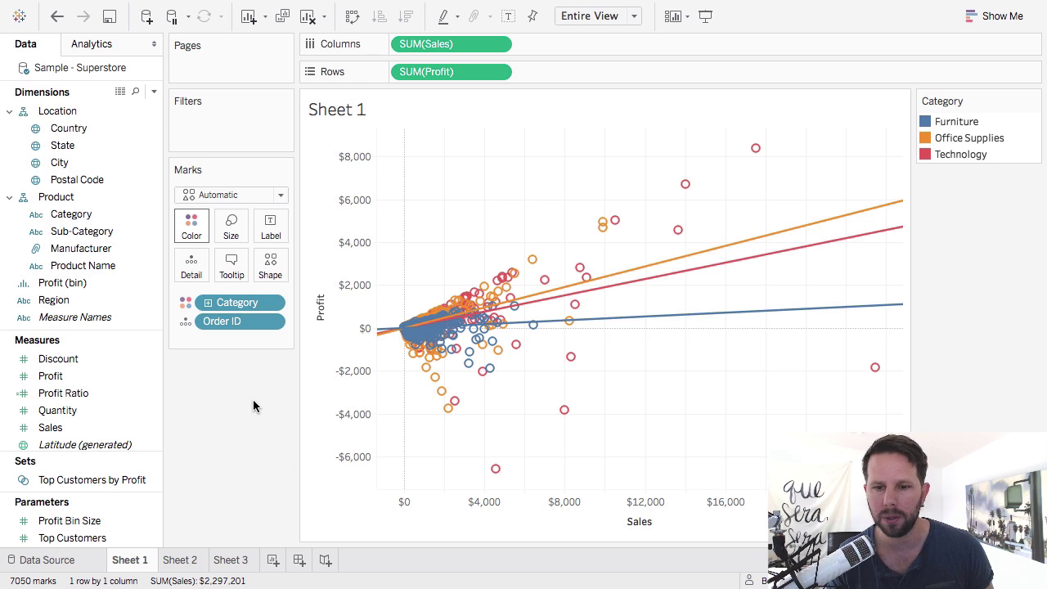
Step: On Sheet 3, plot SUM(Sales) as a continuous quarterly line by Order Date, with Analytics showing
{"action": "left_click", "coordinate": [230, 560]}
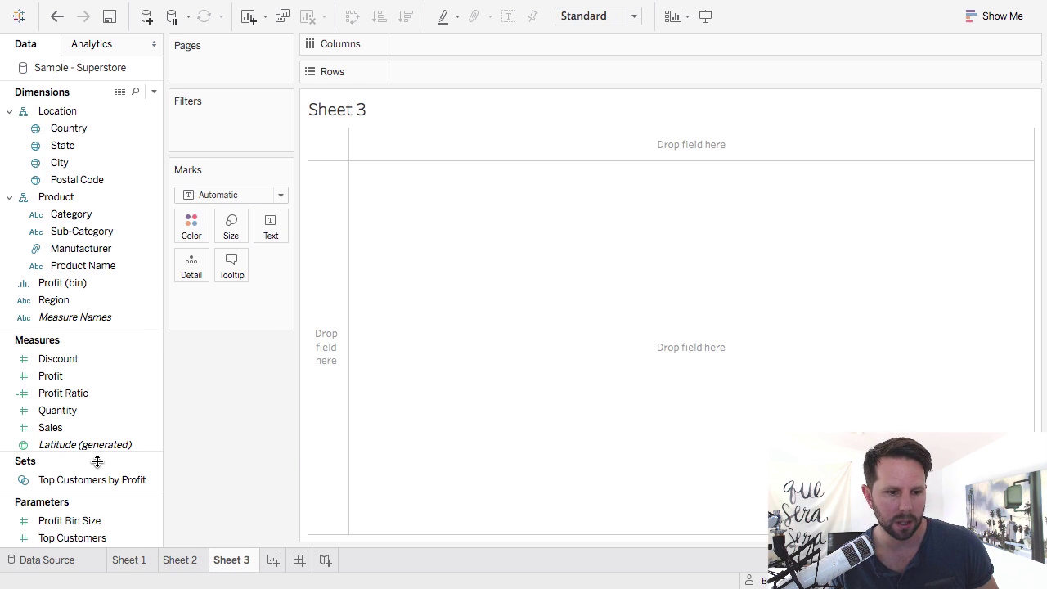
{"action": "scroll", "coordinate": [91, 192], "scroll_direction": "up", "scroll_amount": 3}
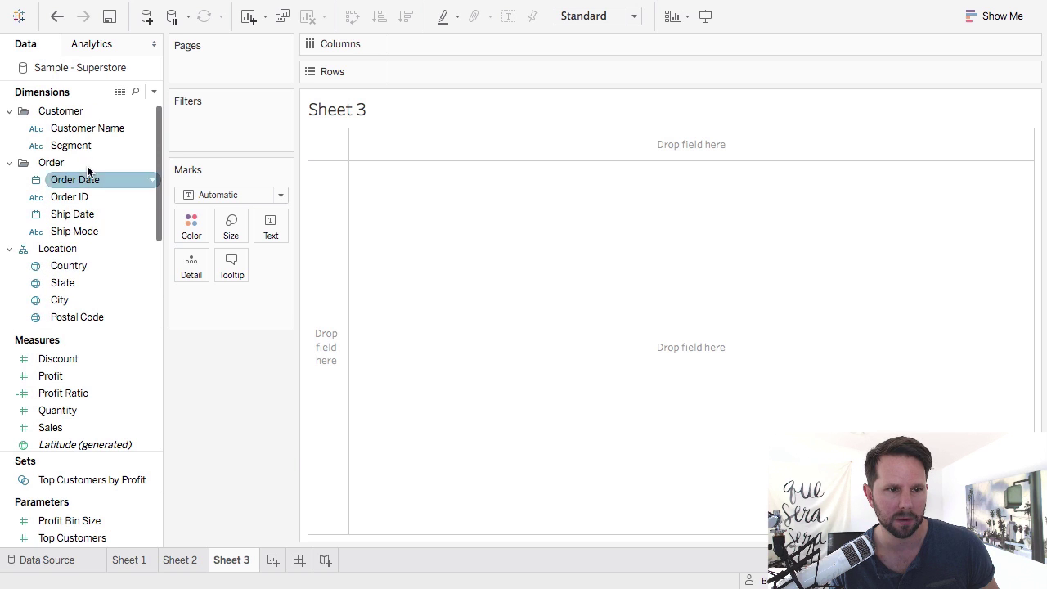
{"action": "left_click_drag", "start_coordinate": [85, 180], "coordinate": [476, 44]}
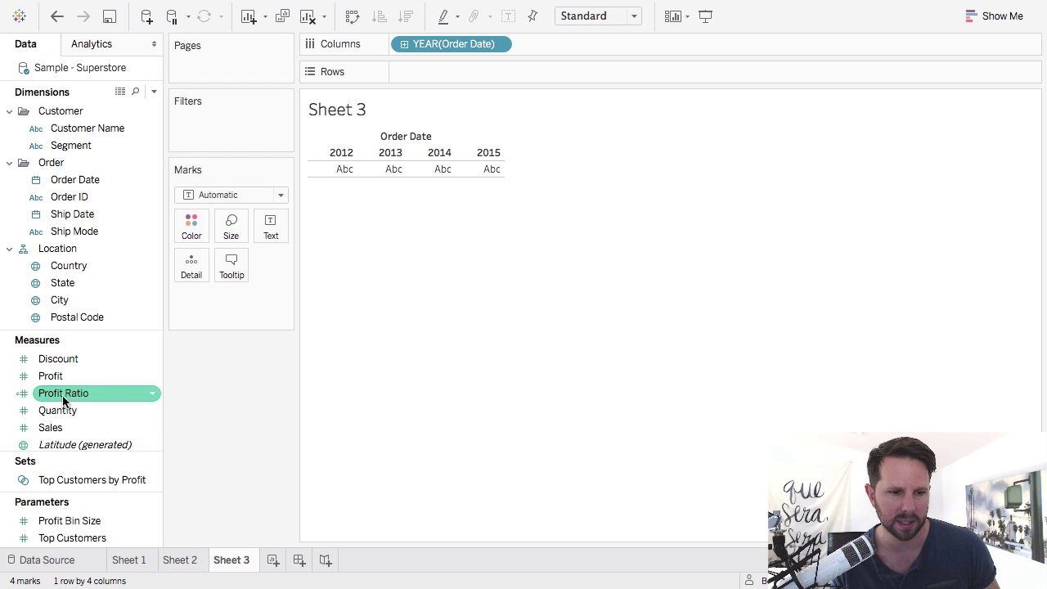
{"action": "left_click_drag", "start_coordinate": [65, 428], "coordinate": [462, 72]}
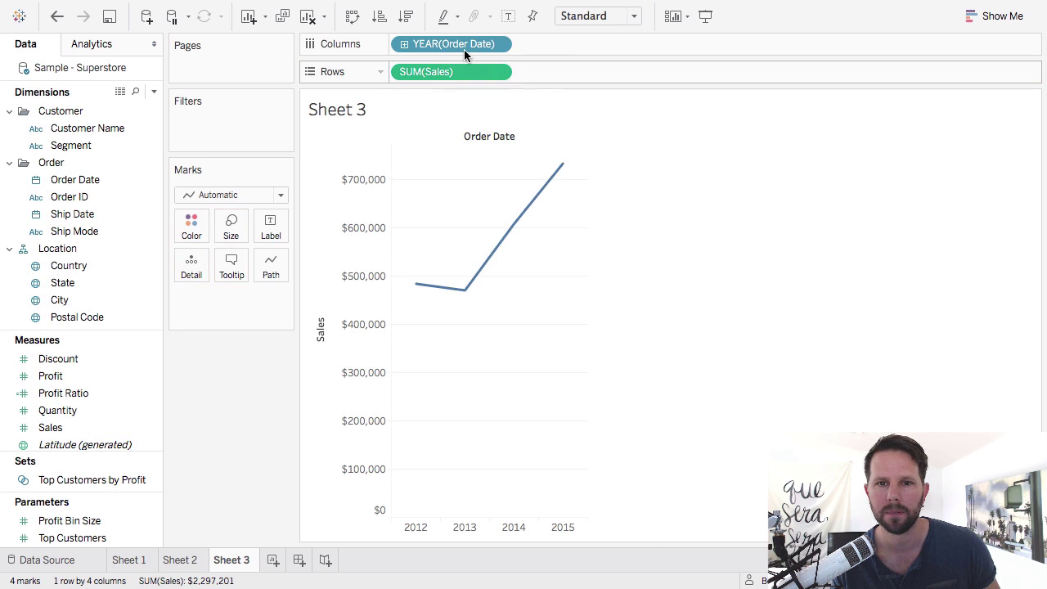
{"action": "right_click", "coordinate": [461, 46]}
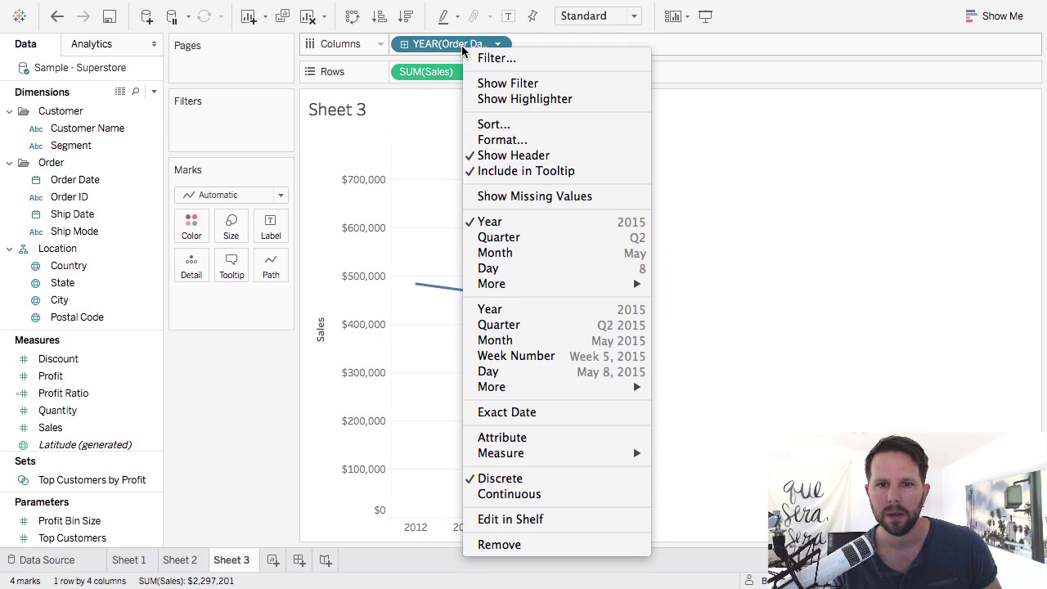
{"action": "left_click", "coordinate": [545, 325]}
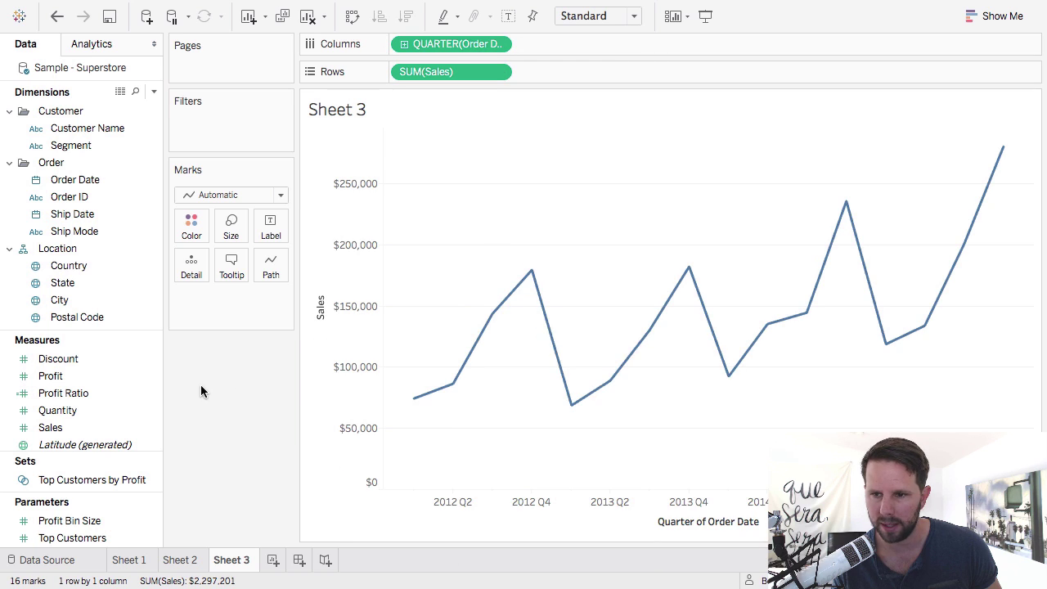
{"action": "left_click", "coordinate": [102, 45]}
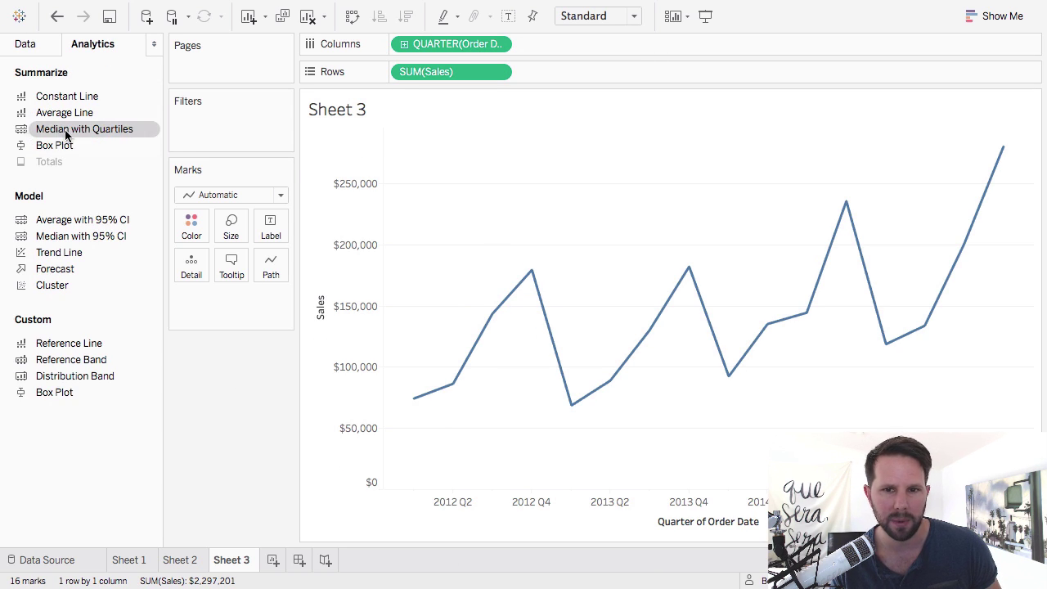
{"action": "left_click_drag", "start_coordinate": [68, 135], "coordinate": [539, 170]}
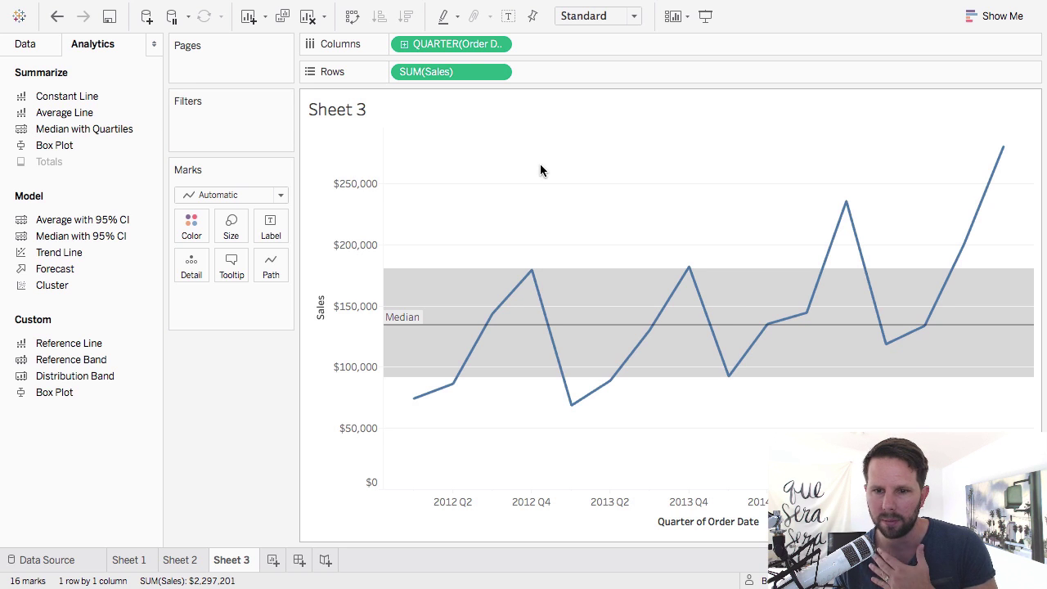
{"action": "mouse_move", "coordinate": [592, 324]}
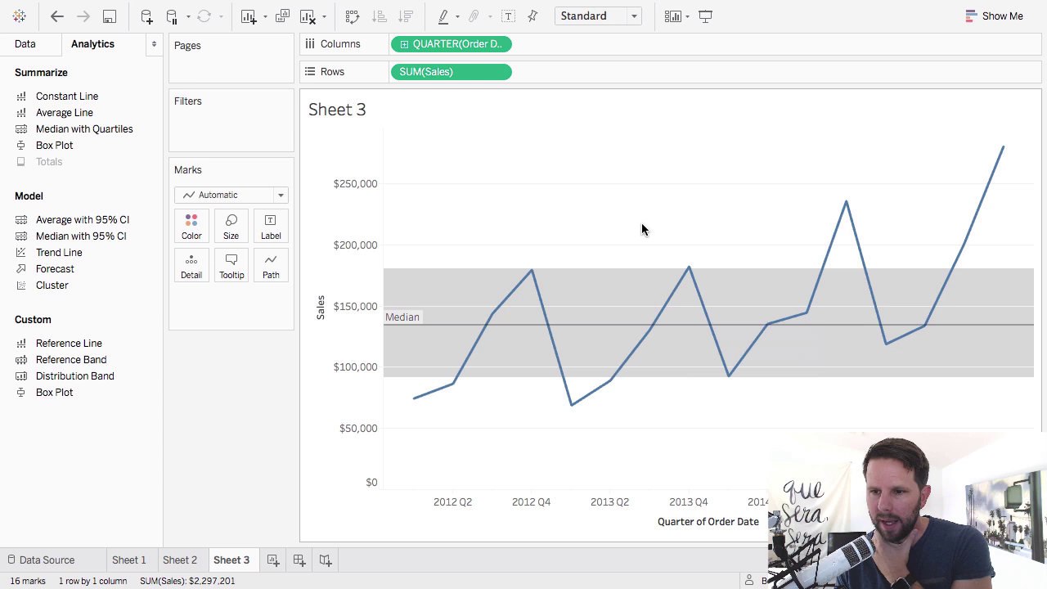
{"action": "left_click_drag", "start_coordinate": [645, 256], "coordinate": [958, 170]}
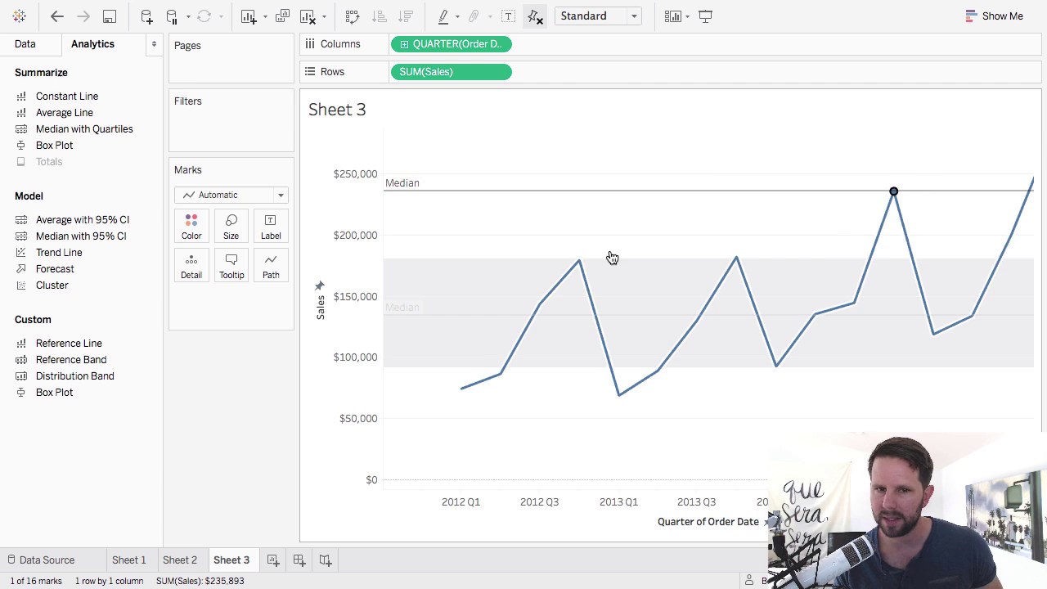
{"action": "left_click", "coordinate": [633, 181]}
{"action": "left_click_drag", "start_coordinate": [541, 222], "coordinate": [946, 287]}
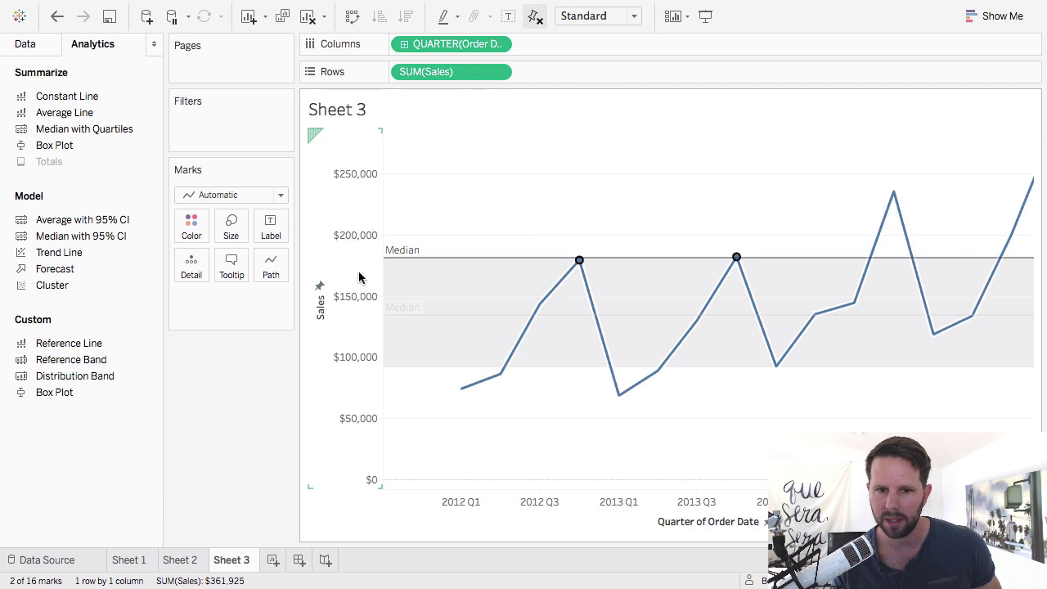
{"action": "mouse_move", "coordinate": [423, 258]}
{"action": "left_click", "coordinate": [458, 196]}
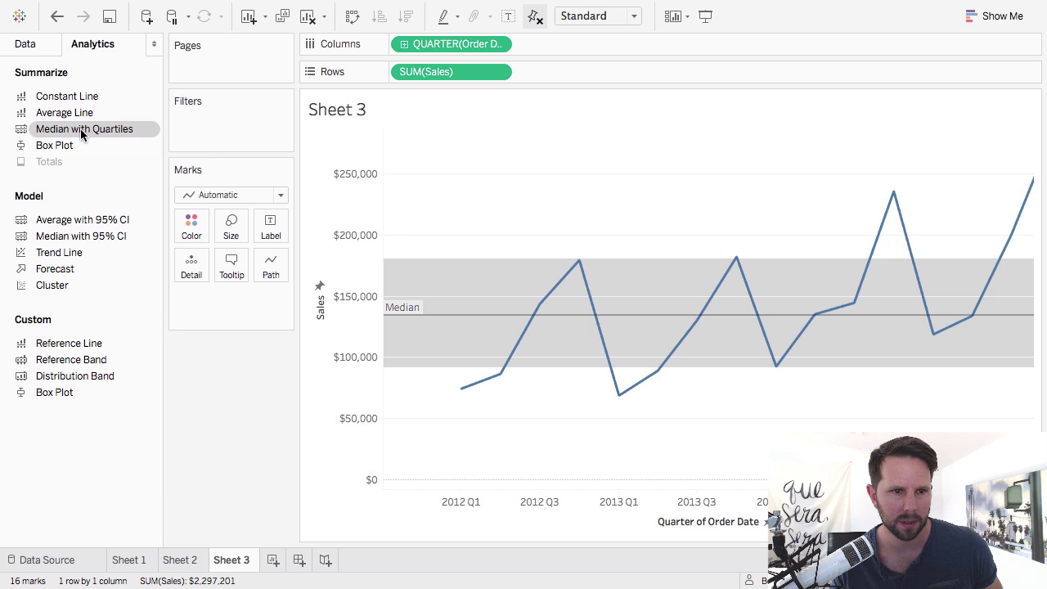
{"action": "right_click", "coordinate": [409, 311]}
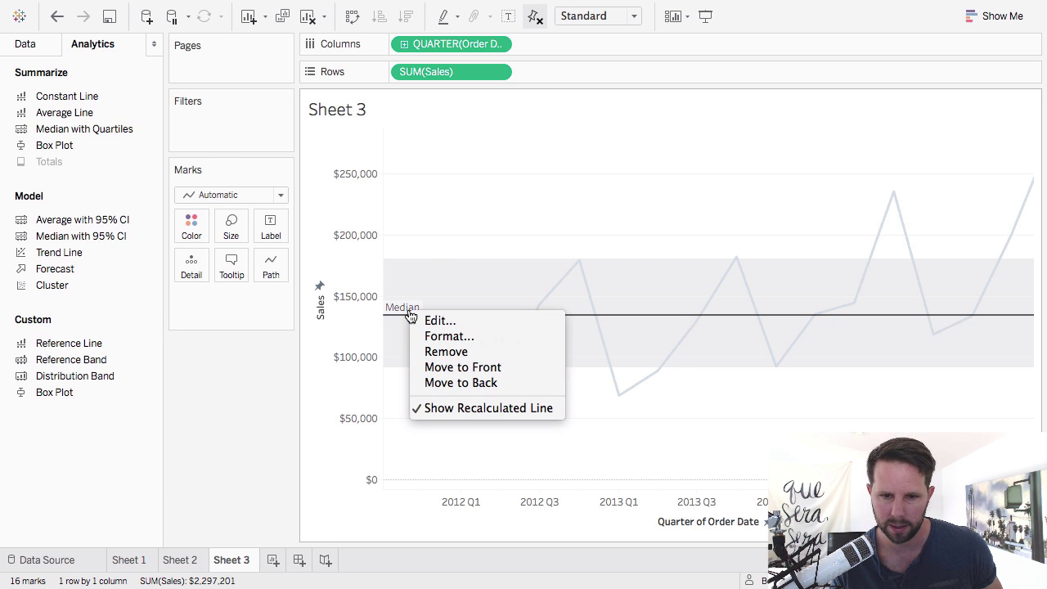
{"action": "left_click", "coordinate": [453, 350]}
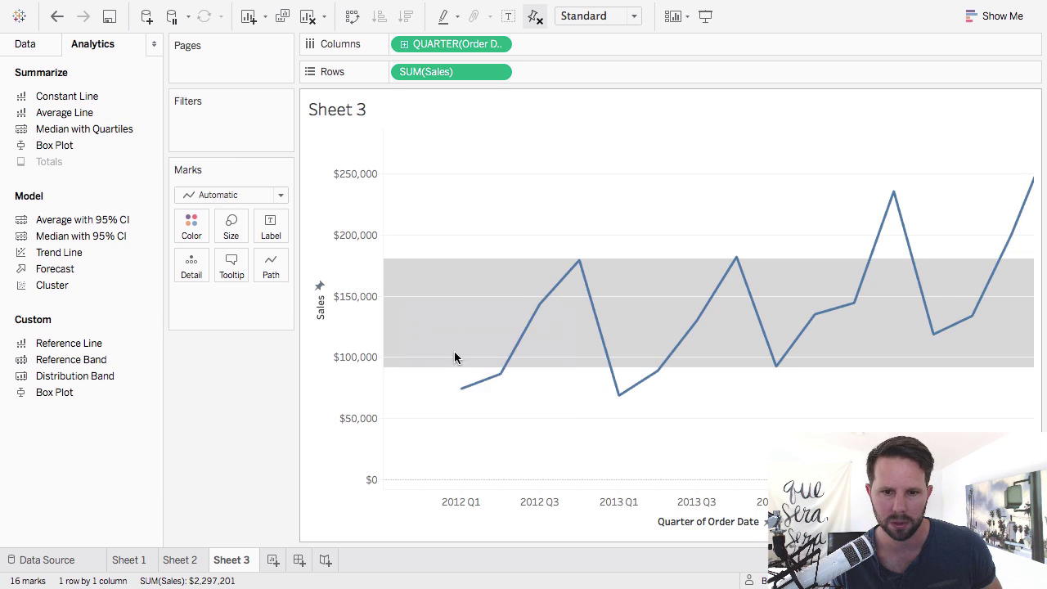
{"action": "right_click", "coordinate": [435, 304]}
{"action": "mouse_move", "coordinate": [490, 425]}
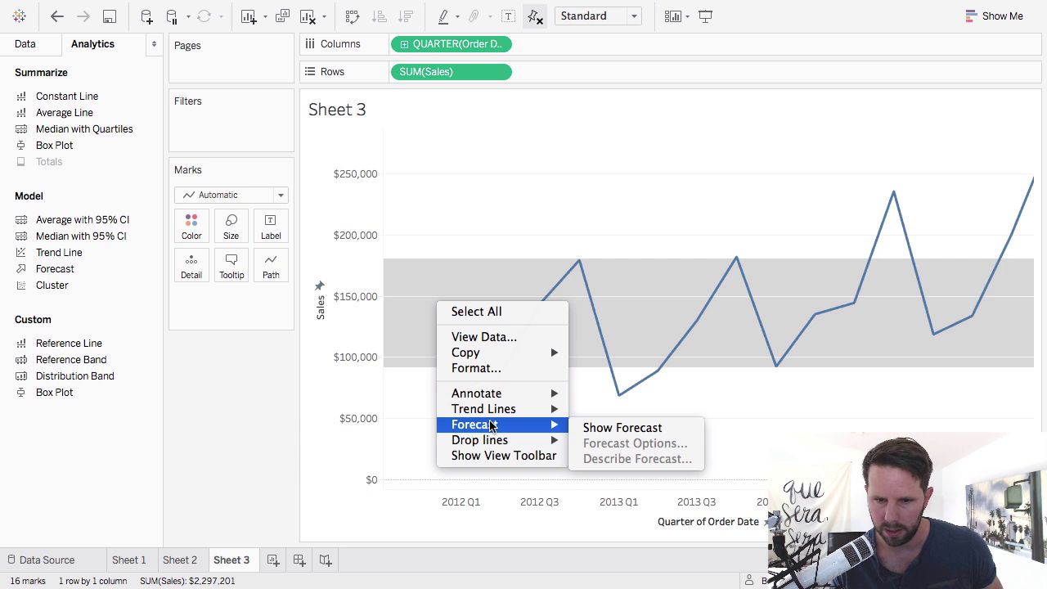
{"action": "key", "text": "super+z"}
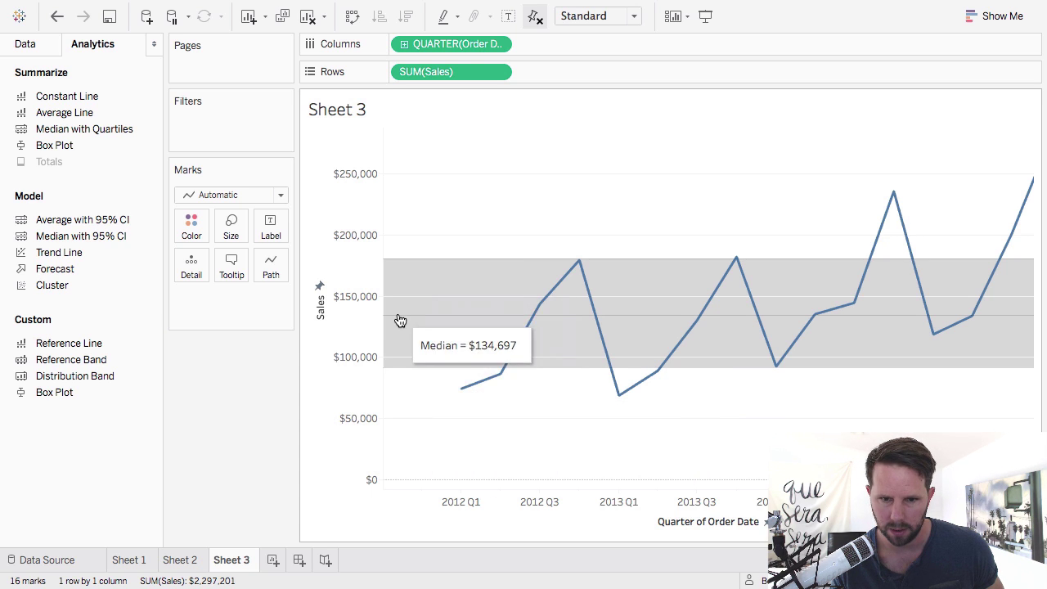
{"action": "right_click", "coordinate": [400, 320]}
{"action": "left_click", "coordinate": [434, 356]}
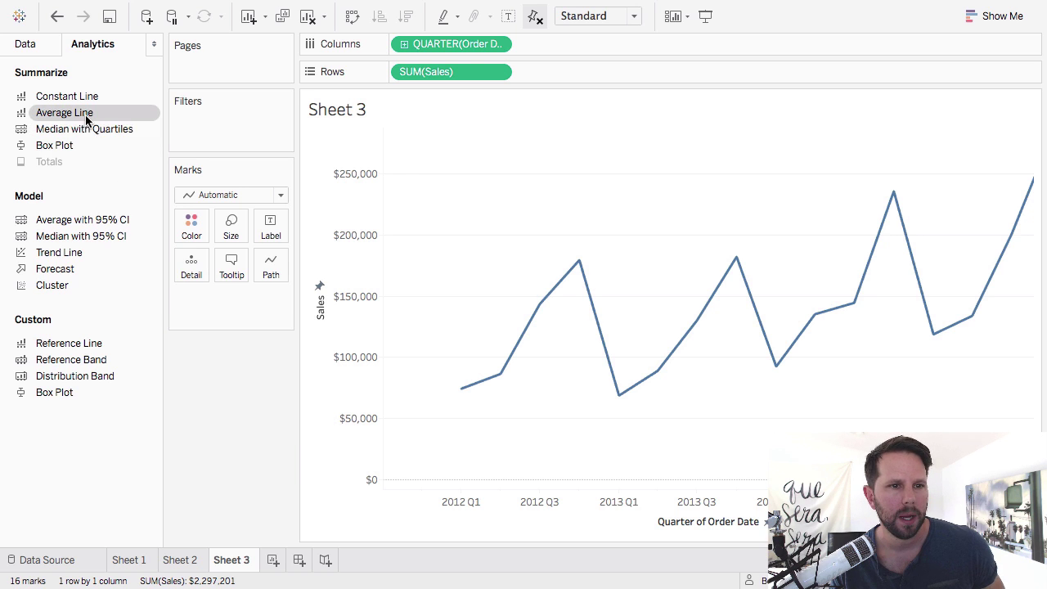
{"action": "left_click_drag", "start_coordinate": [86, 117], "coordinate": [453, 230]}
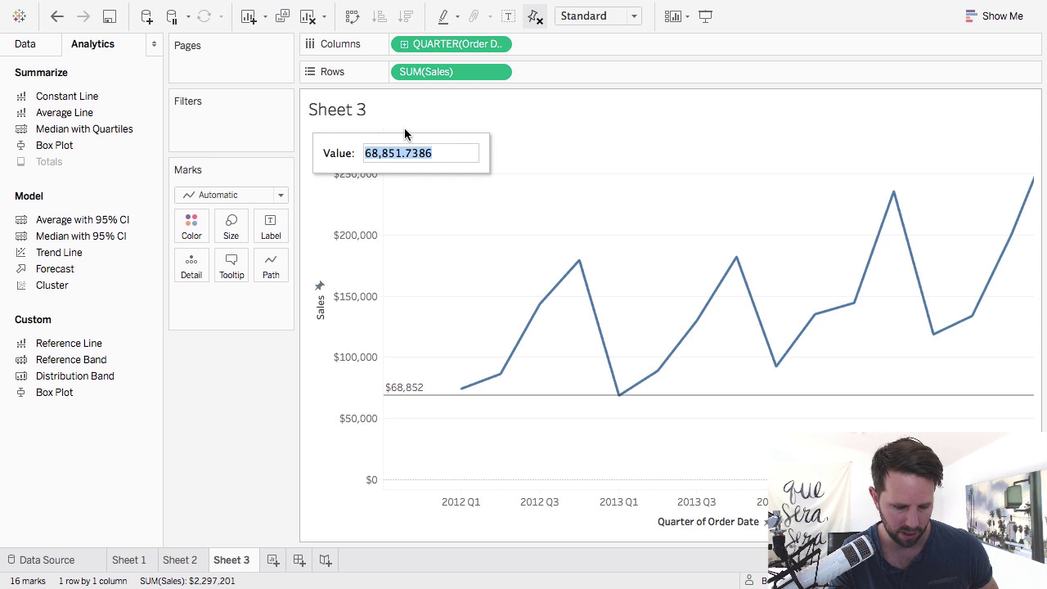
{"action": "type", "text": "150000"}
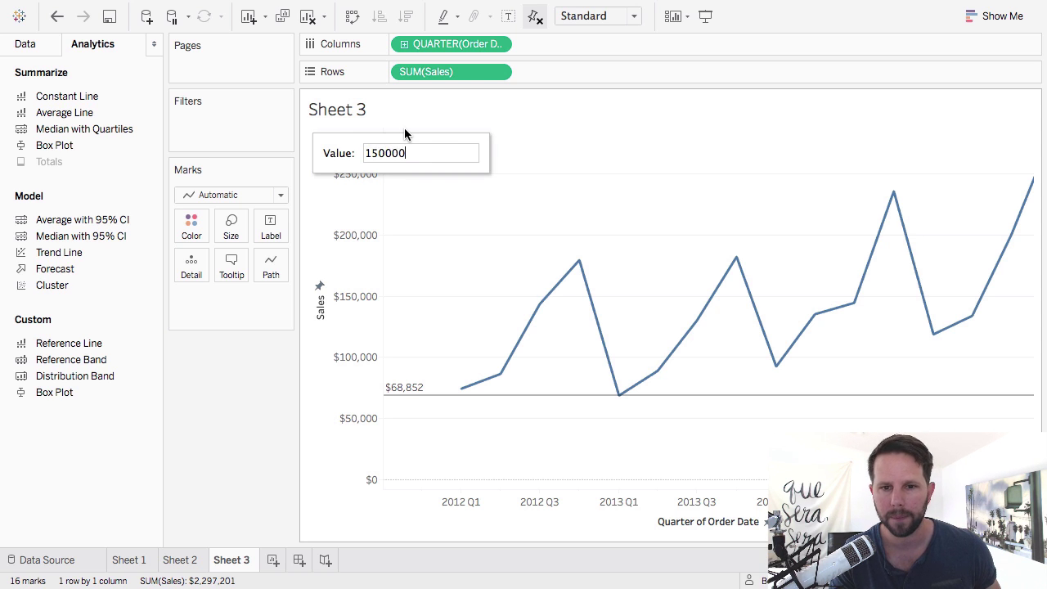
{"action": "key", "text": "Return"}
{"action": "mouse_move", "coordinate": [471, 300]}
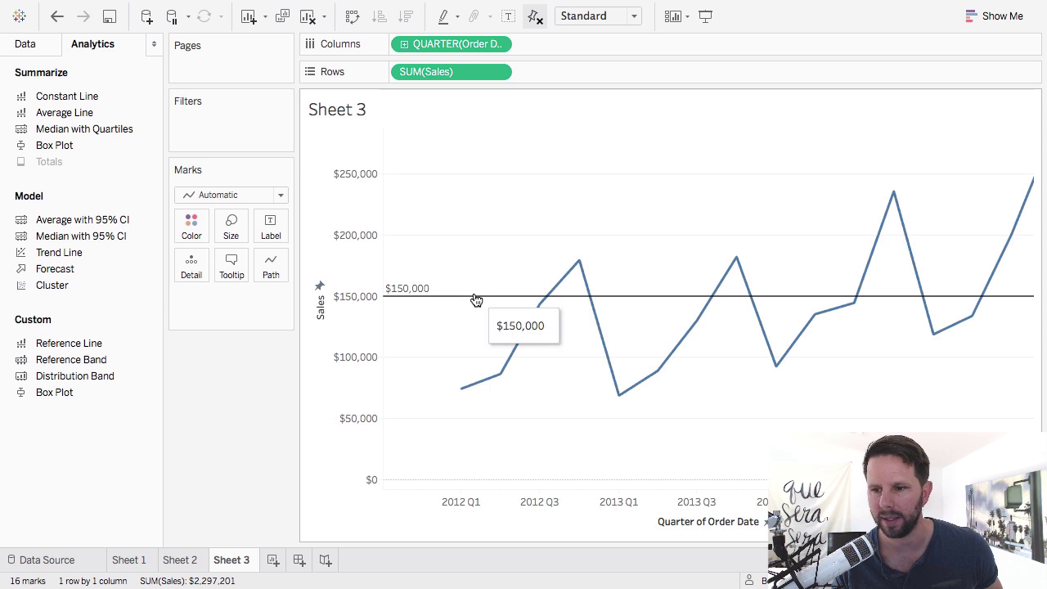
{"action": "right_click", "coordinate": [407, 296]}
{"action": "left_click", "coordinate": [444, 338]}
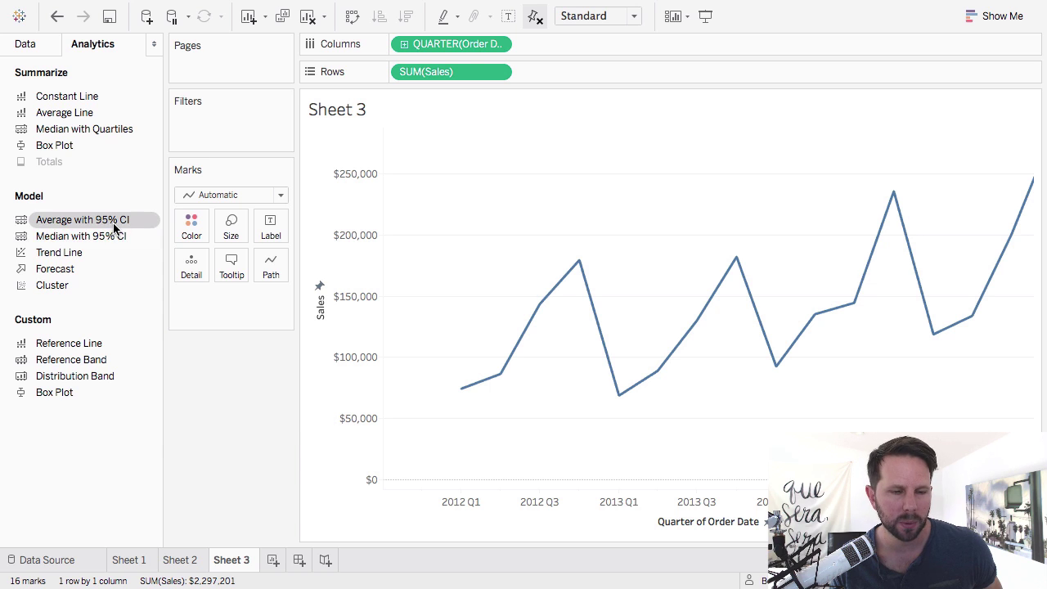
{"action": "left_click_drag", "start_coordinate": [127, 221], "coordinate": [461, 164]}
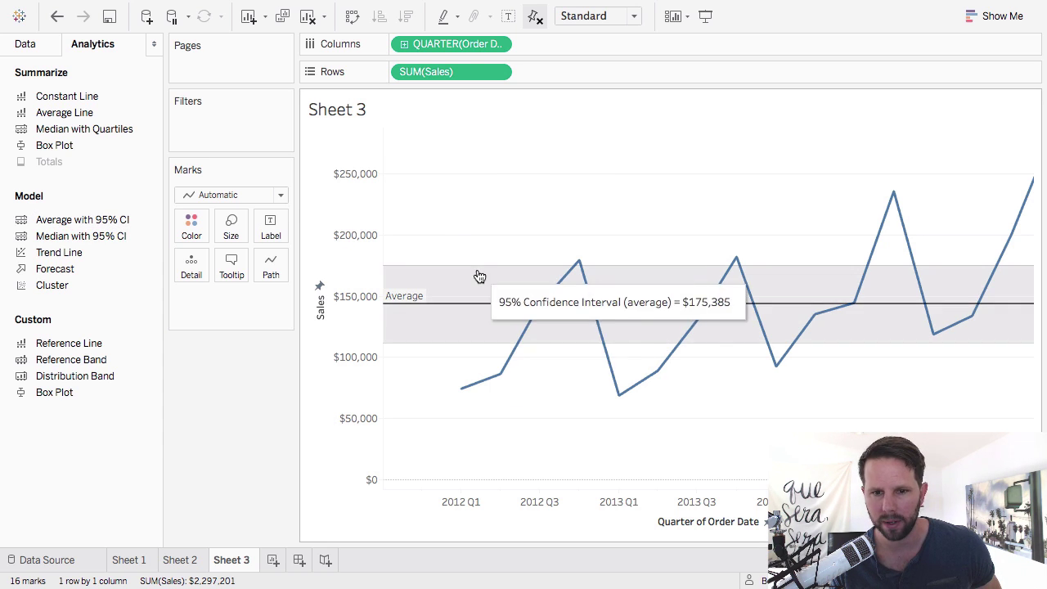
{"action": "mouse_move", "coordinate": [498, 271]}
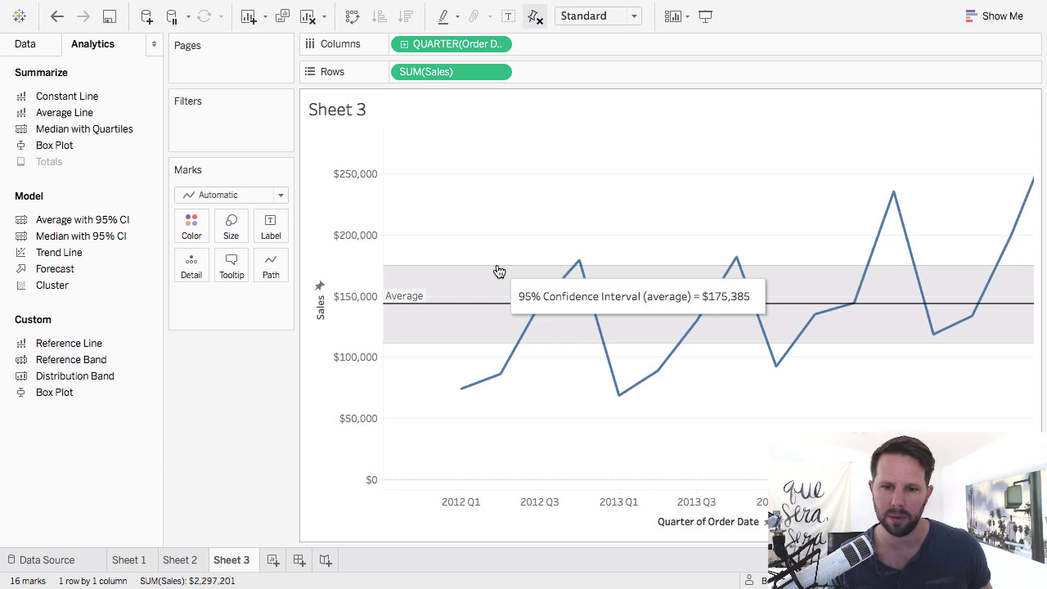
{"action": "right_click", "coordinate": [499, 272]}
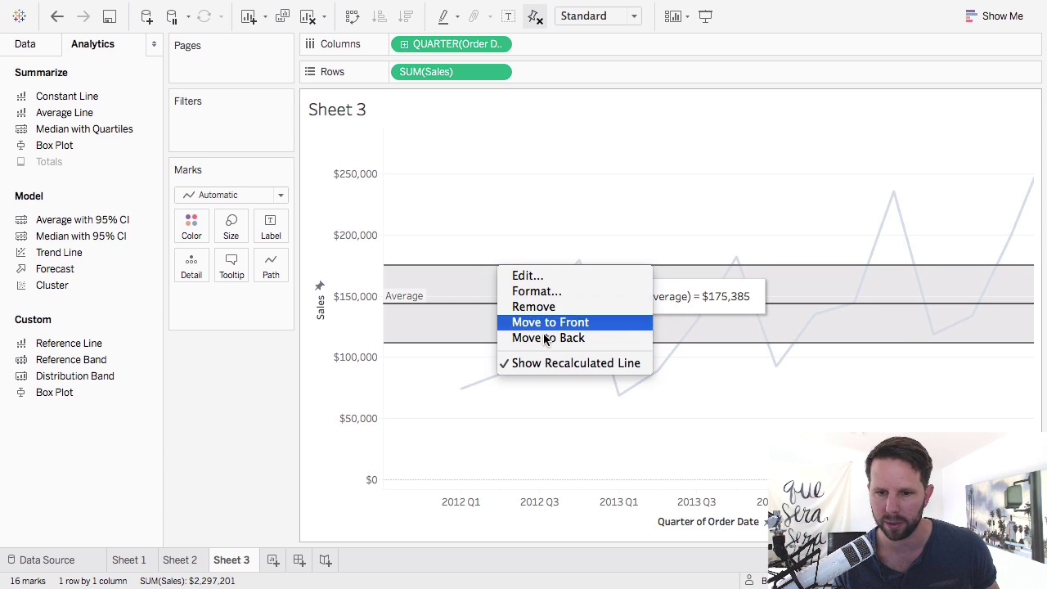
{"action": "left_click", "coordinate": [540, 308]}
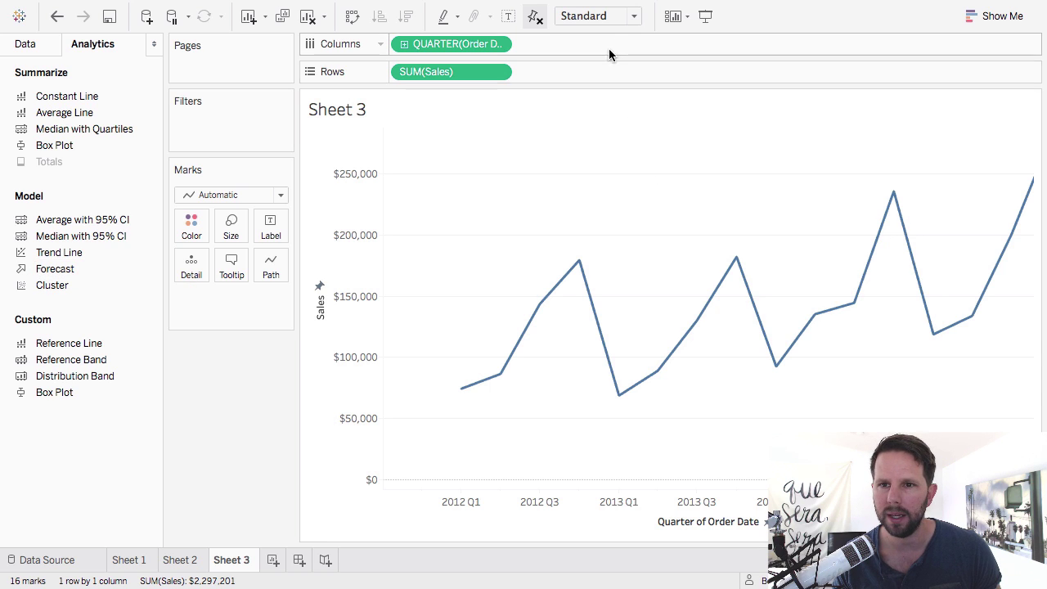
Step: Fit the chart to Entire View, add a sales forecast, and show Order Date by month
{"action": "left_click", "coordinate": [633, 16]}
{"action": "left_click", "coordinate": [625, 82]}
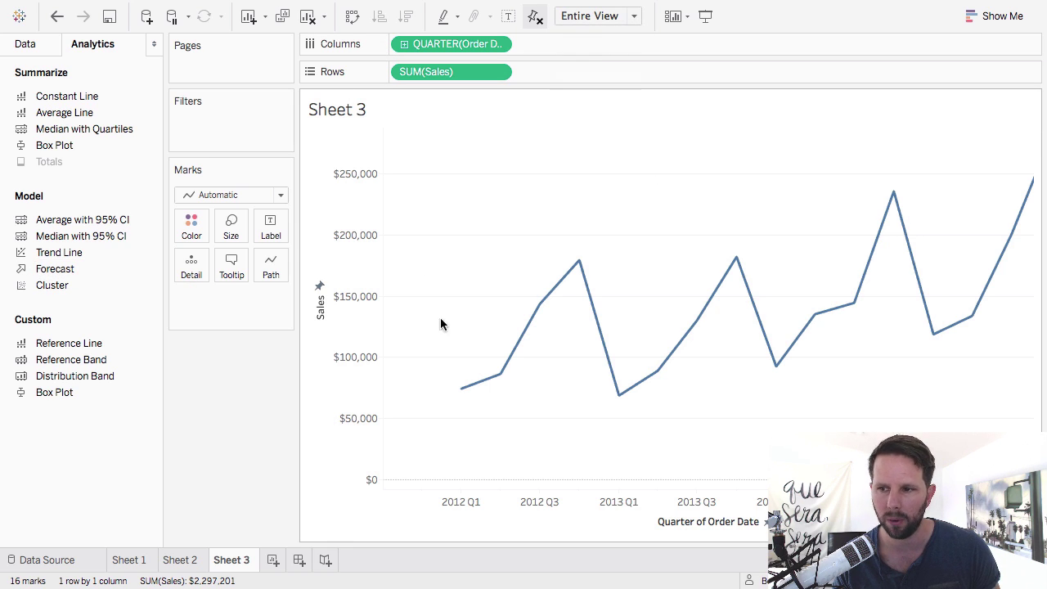
{"action": "left_click_drag", "start_coordinate": [68, 276], "coordinate": [442, 170]}
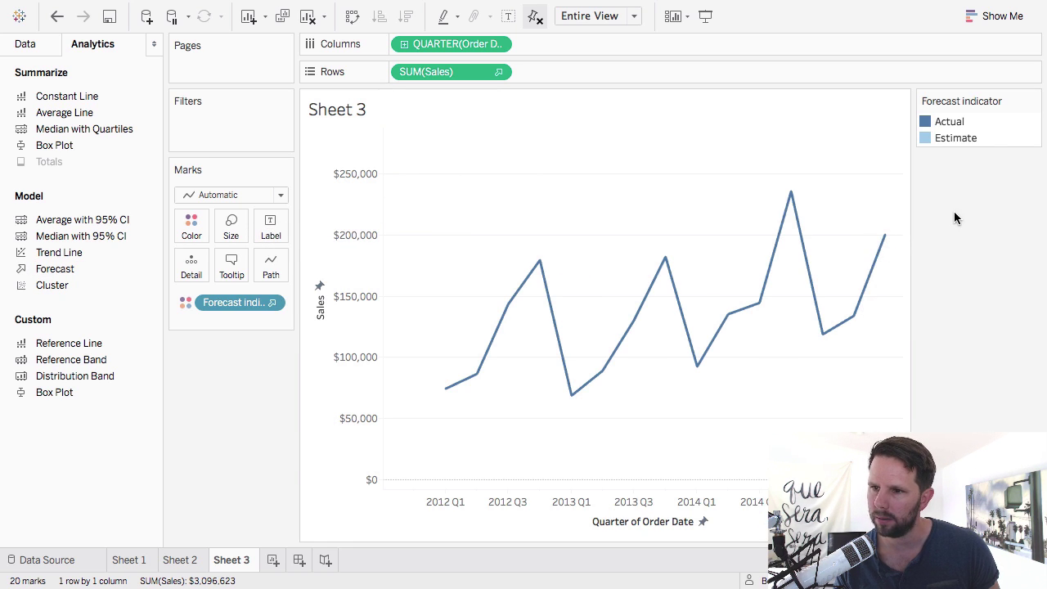
{"action": "right_click", "coordinate": [465, 44]}
{"action": "left_click", "coordinate": [568, 305]}
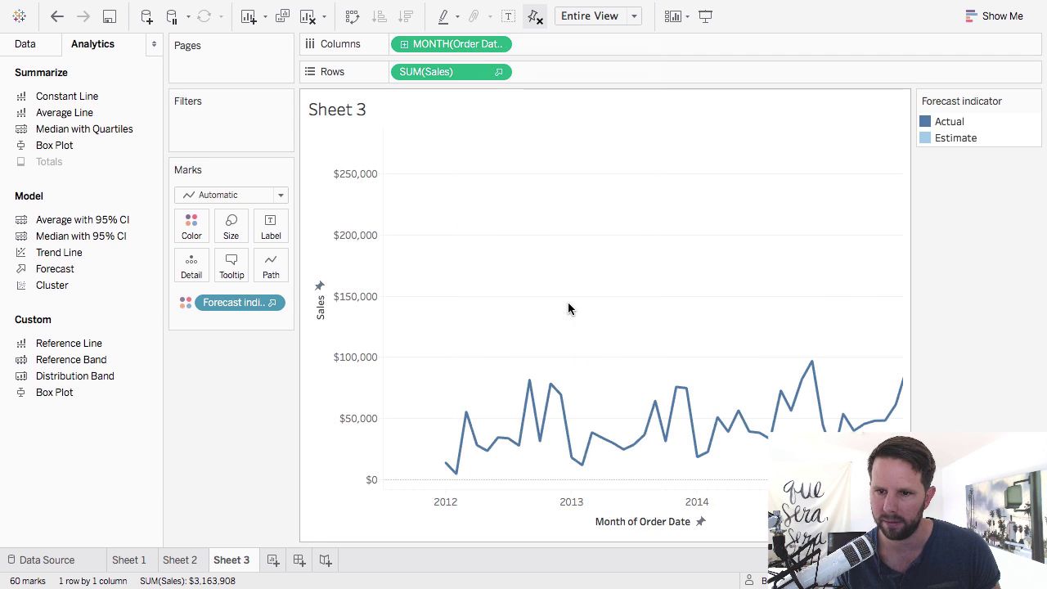
Step: Switch the view sizing to Standard, then back to Entire View
{"action": "left_click", "coordinate": [612, 16]}
{"action": "left_click", "coordinate": [611, 33]}
{"action": "left_click", "coordinate": [612, 16]}
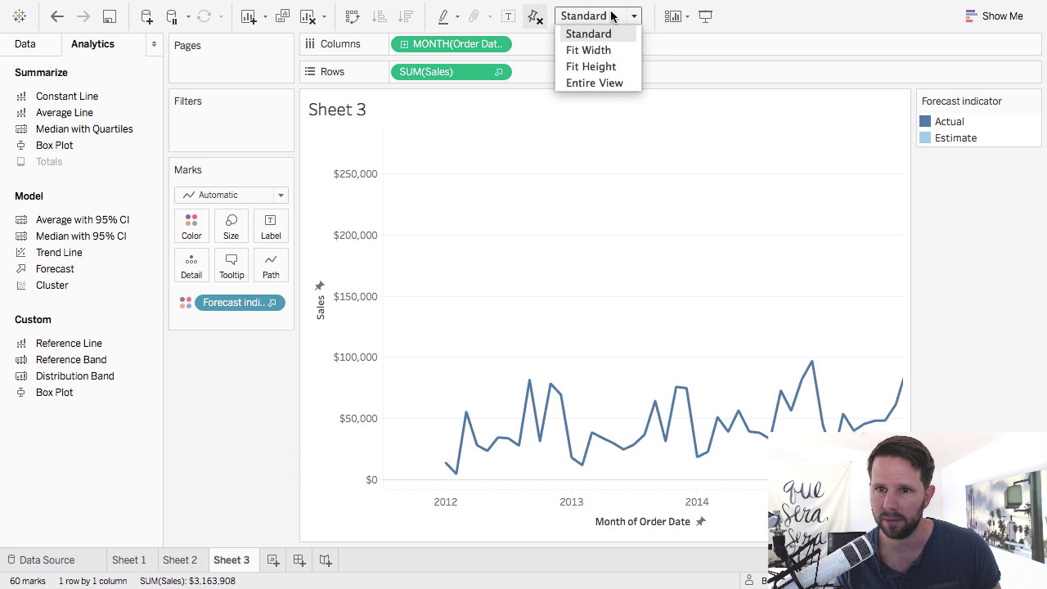
{"action": "left_click", "coordinate": [618, 83]}
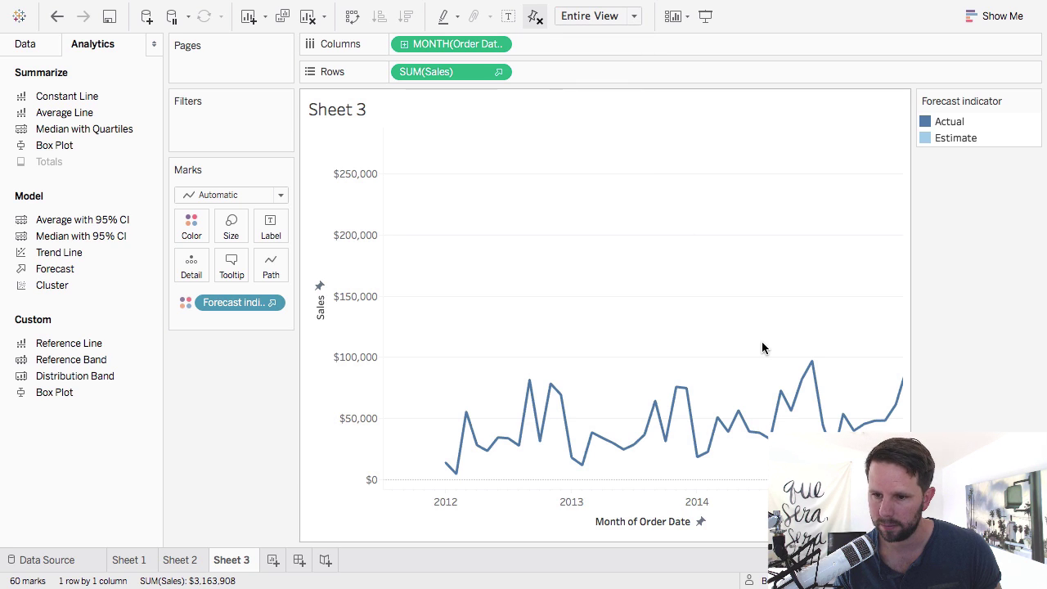
Step: Split the chart into Actual and Estimate panes with Forecast indicator on Columns, then clear the sheet
{"action": "left_click_drag", "start_coordinate": [998, 387], "coordinate": [994, 425]}
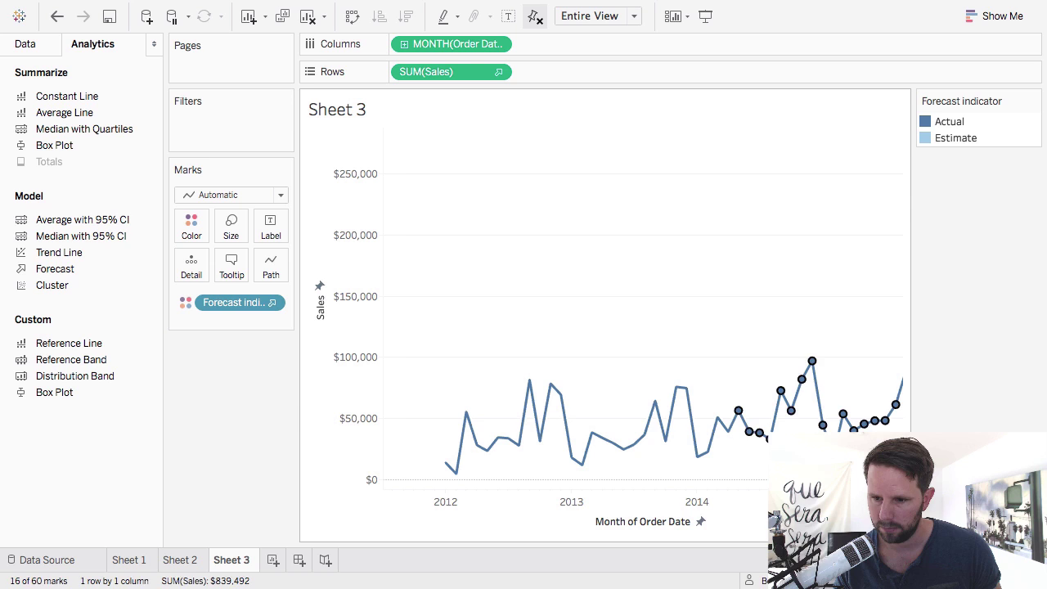
{"action": "left_click", "coordinate": [586, 487]}
{"action": "left_click_drag", "start_coordinate": [238, 304], "coordinate": [522, 47]}
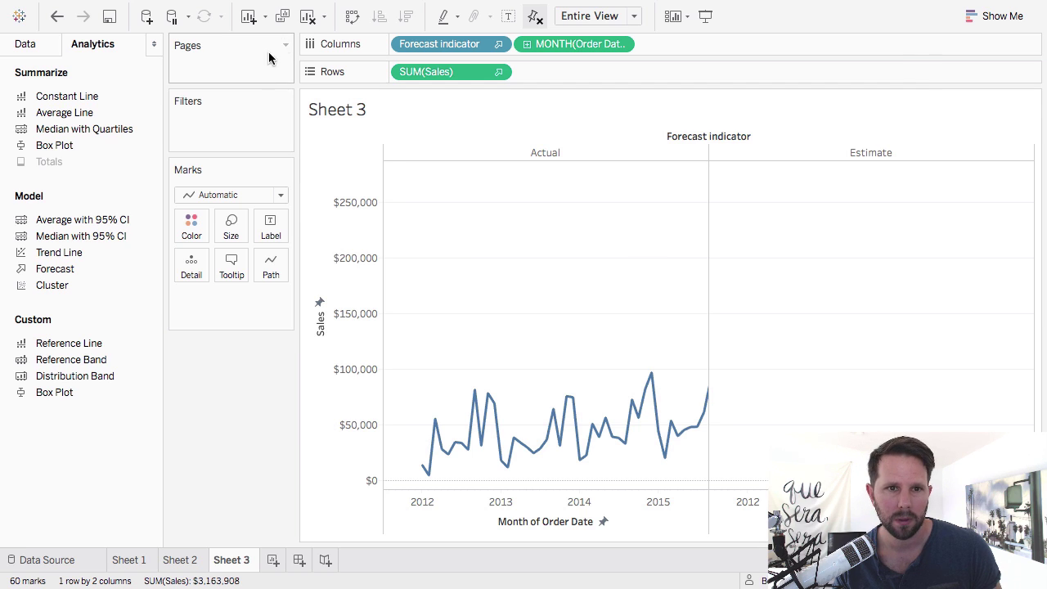
{"action": "left_click", "coordinate": [308, 17]}
Step: Build a SUM(Sales) line over a continuous monthly Order Date timeline
{"action": "left_click", "coordinate": [96, 45]}
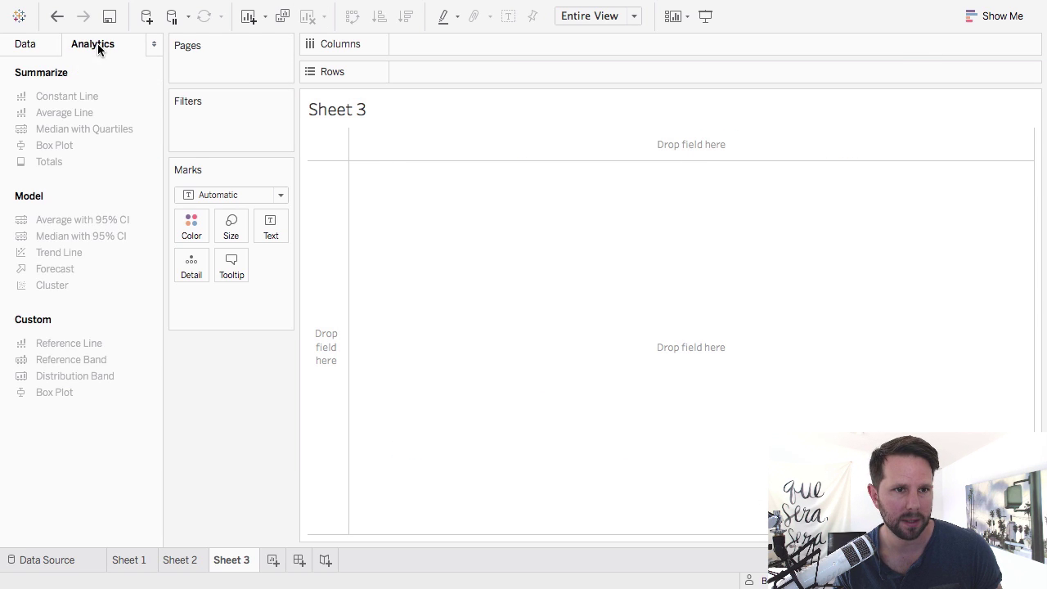
{"action": "left_click", "coordinate": [40, 47]}
{"action": "left_click_drag", "start_coordinate": [122, 179], "coordinate": [449, 46]}
{"action": "right_click", "coordinate": [449, 46]}
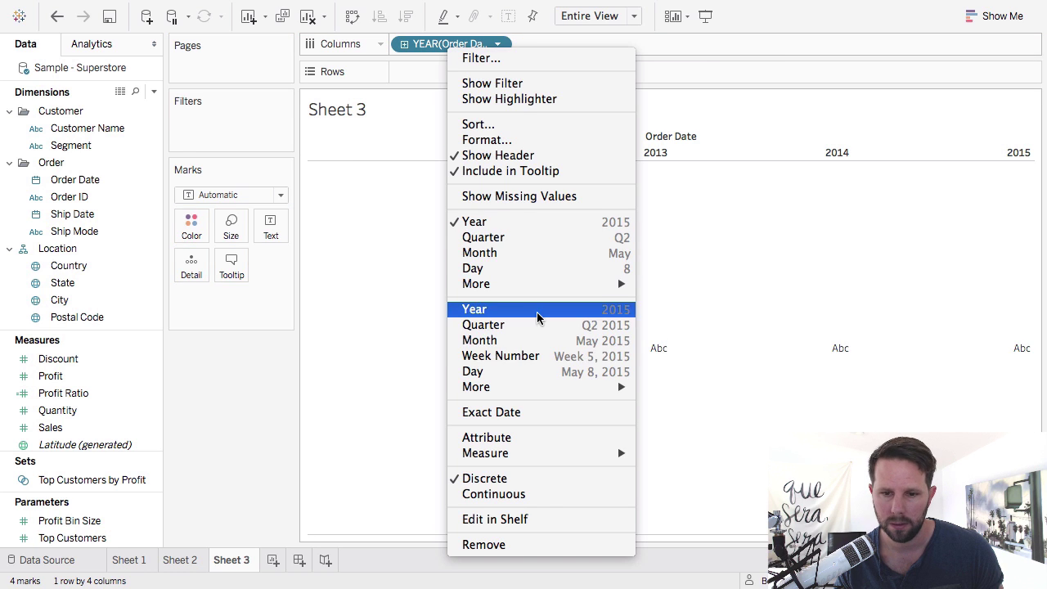
{"action": "left_click", "coordinate": [543, 340]}
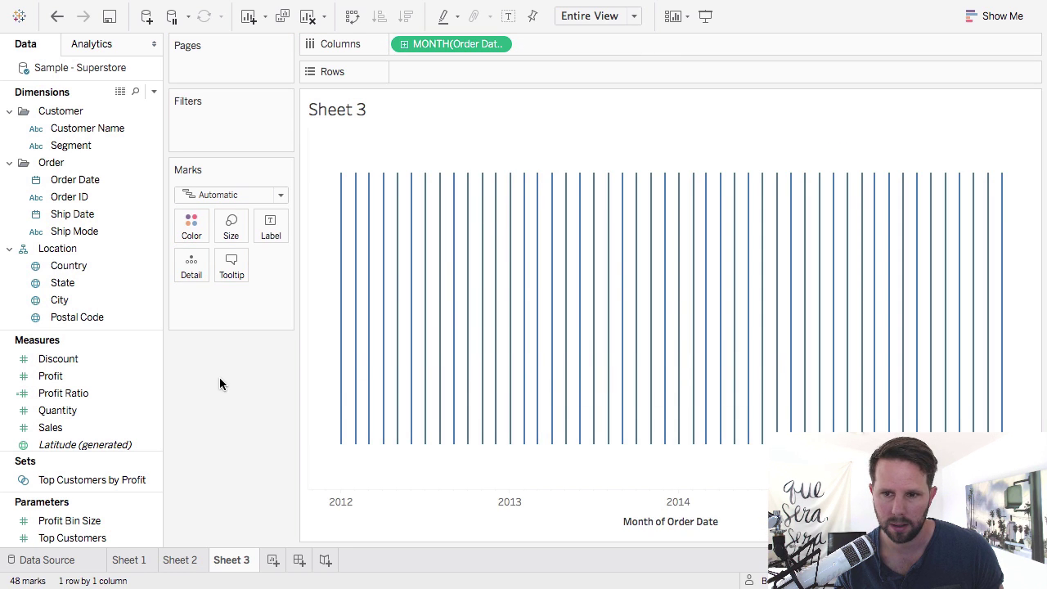
{"action": "left_click_drag", "start_coordinate": [82, 427], "coordinate": [470, 74]}
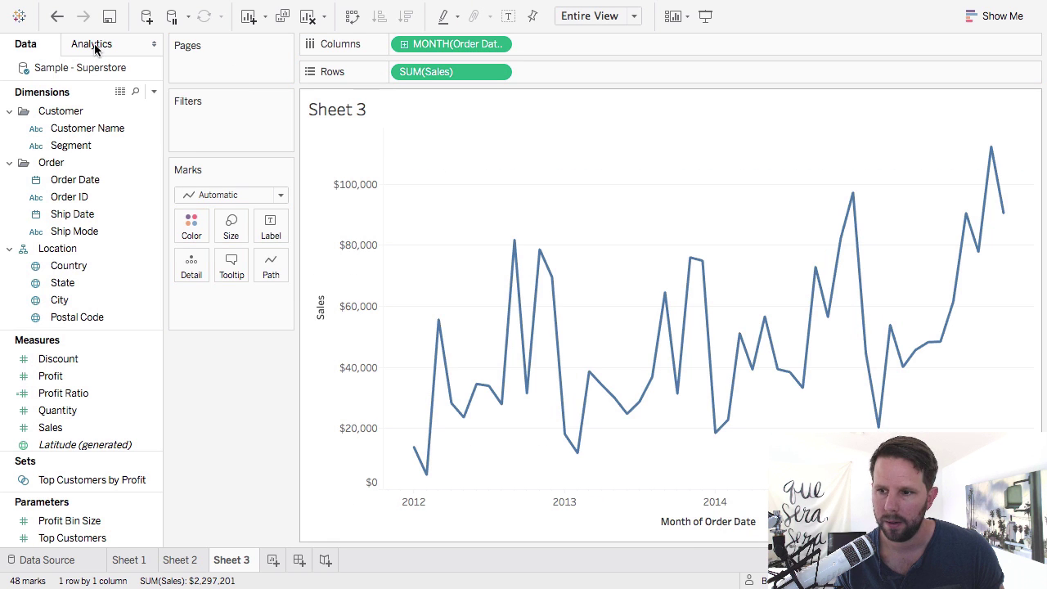
Step: Add a forecast to the sales line and move the Forecast indicator legend under Marks
{"action": "left_click", "coordinate": [96, 47]}
{"action": "left_click_drag", "start_coordinate": [65, 269], "coordinate": [461, 167]}
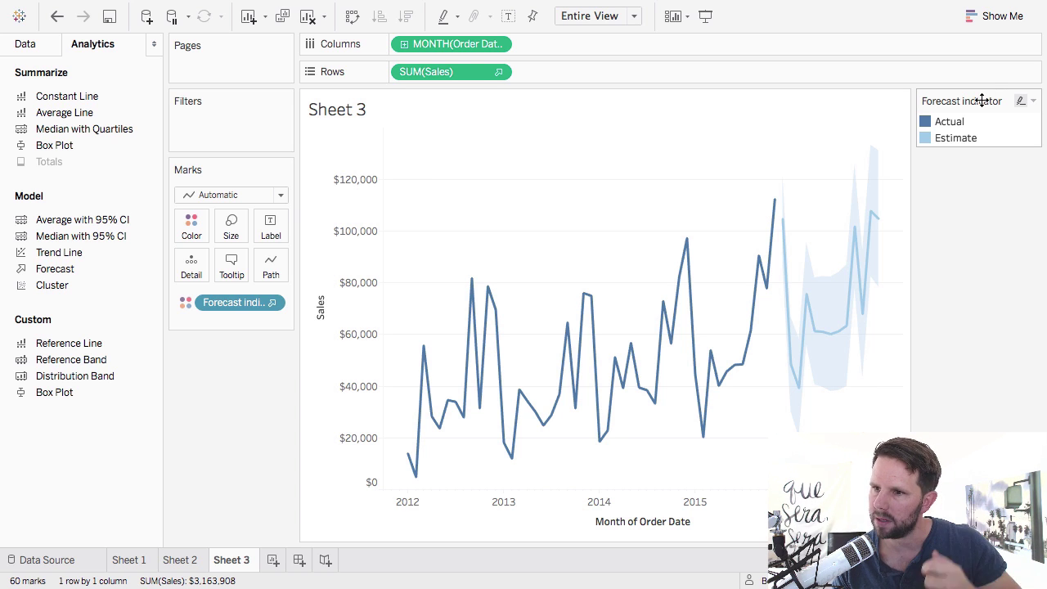
{"action": "left_click_drag", "start_coordinate": [981, 100], "coordinate": [228, 381]}
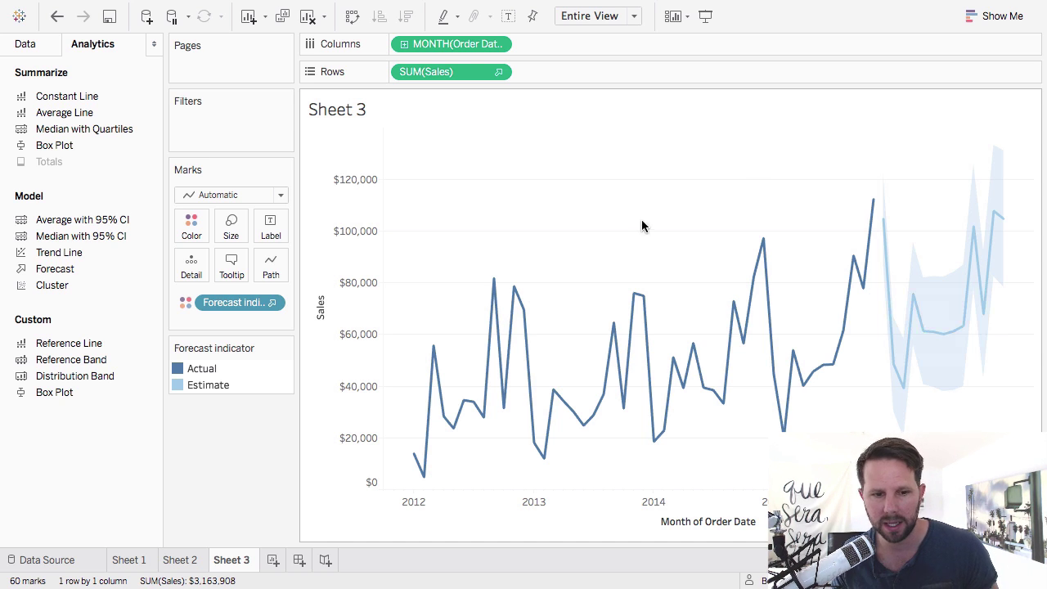
{"action": "right_click", "coordinate": [259, 304]}
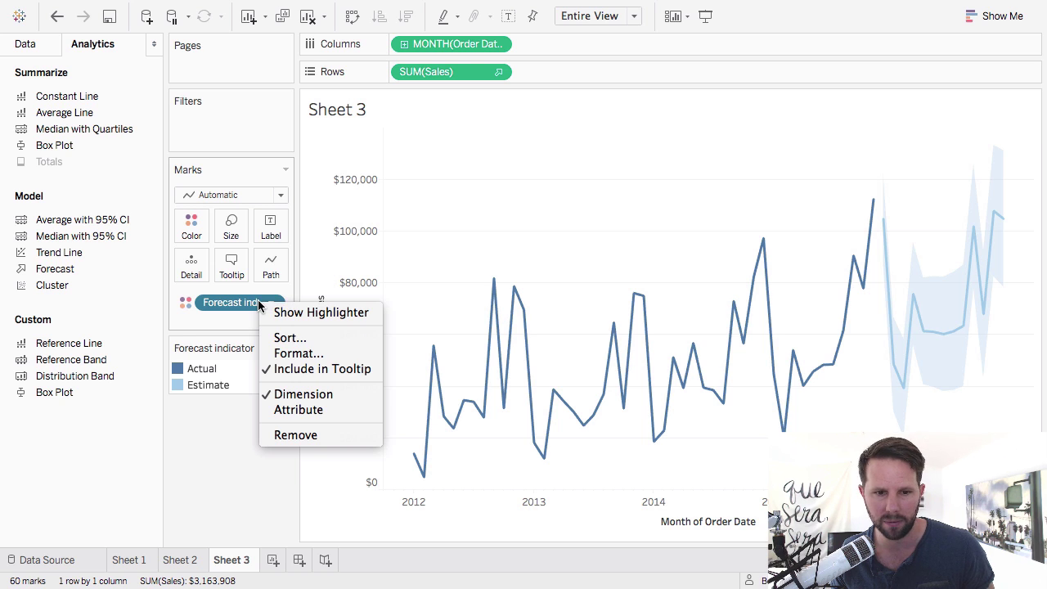
{"action": "left_click", "coordinate": [900, 145]}
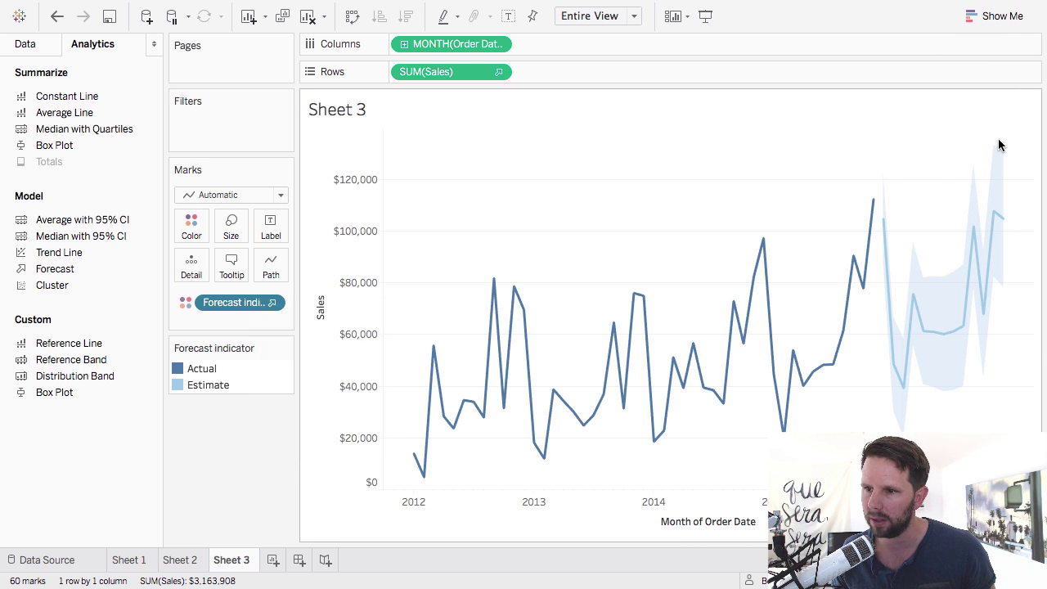
{"action": "right_click", "coordinate": [997, 179]}
{"action": "mouse_move", "coordinate": [999, 299]}
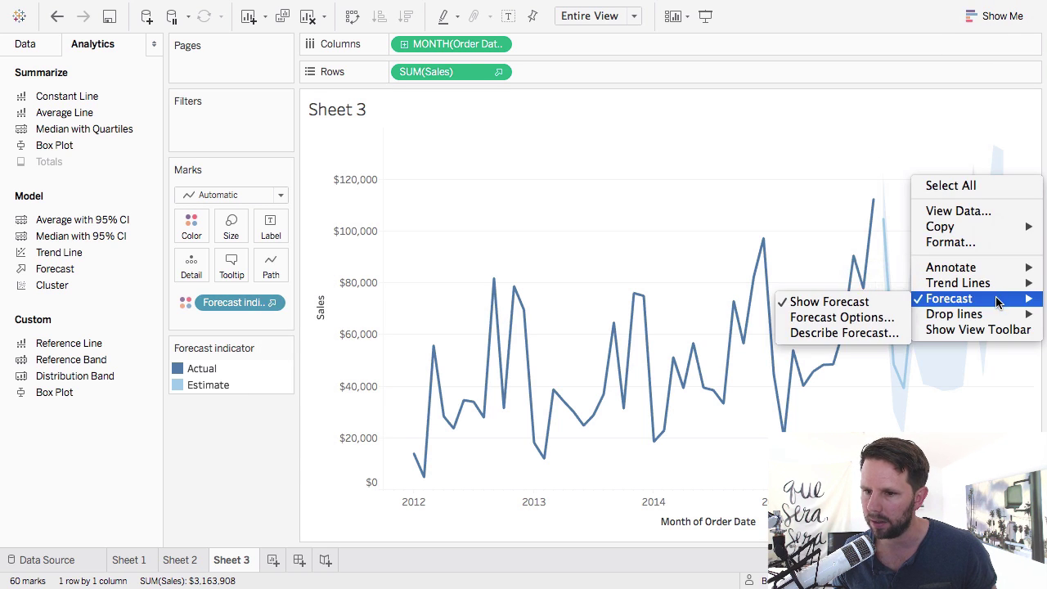
{"action": "left_click", "coordinate": [872, 318]}
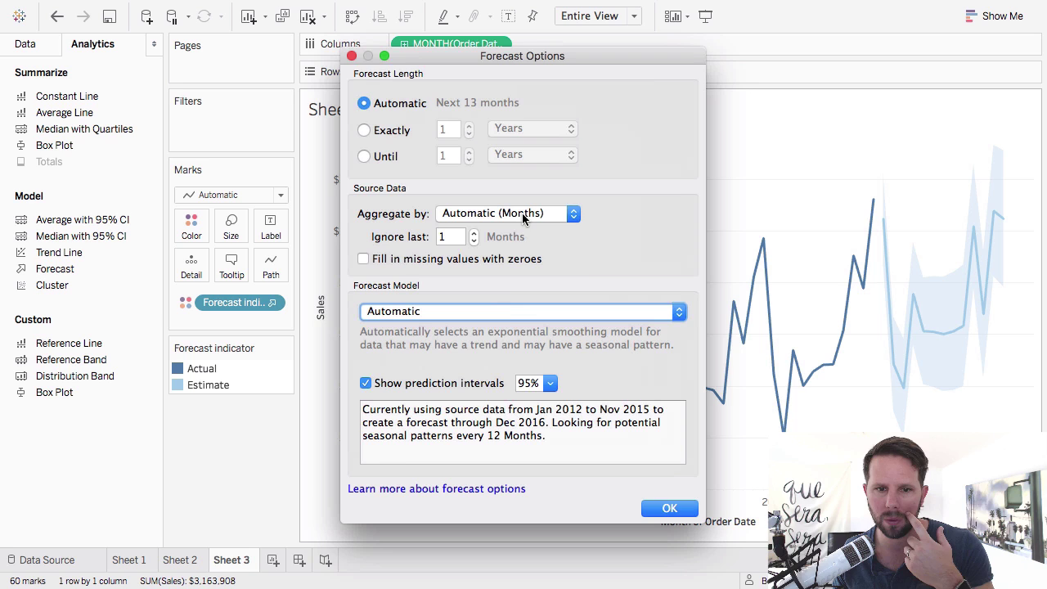
{"action": "left_click", "coordinate": [510, 311]}
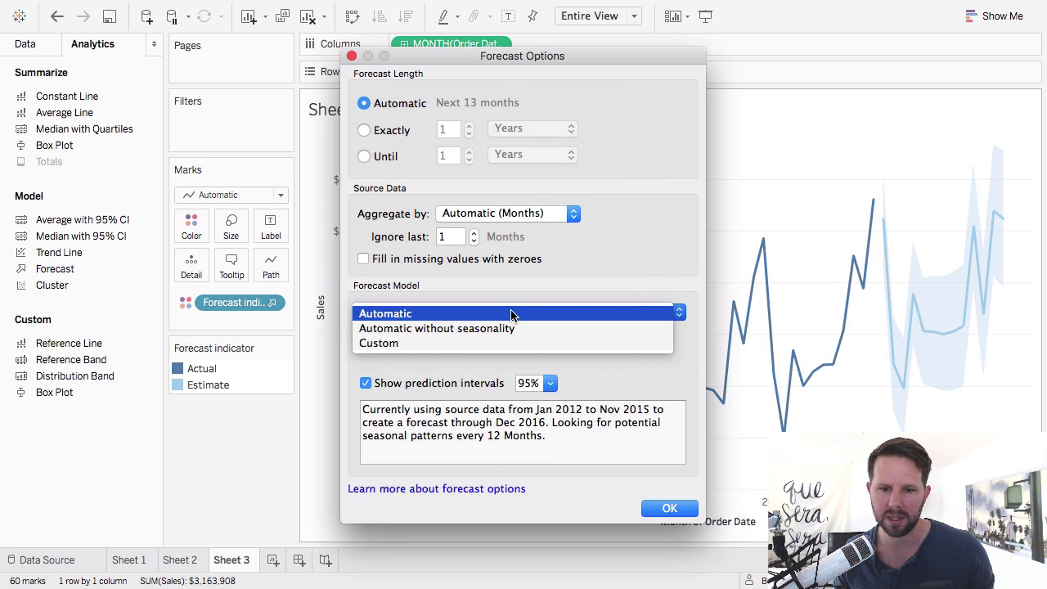
{"action": "left_click", "coordinate": [586, 269]}
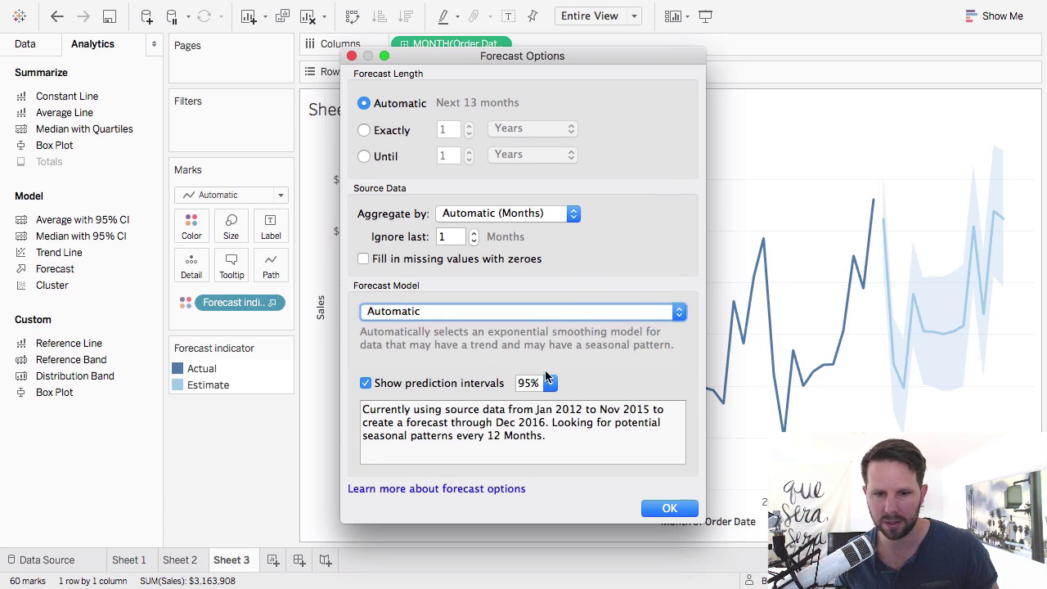
{"action": "left_click", "coordinate": [458, 386]}
{"action": "left_click", "coordinate": [459, 386]}
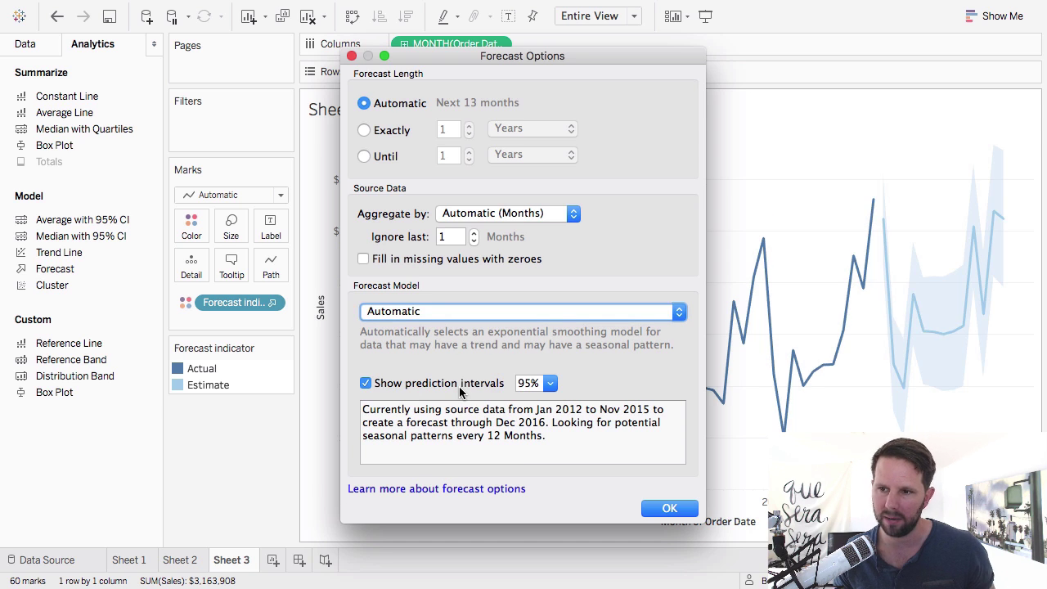
{"action": "left_click", "coordinate": [669, 507]}
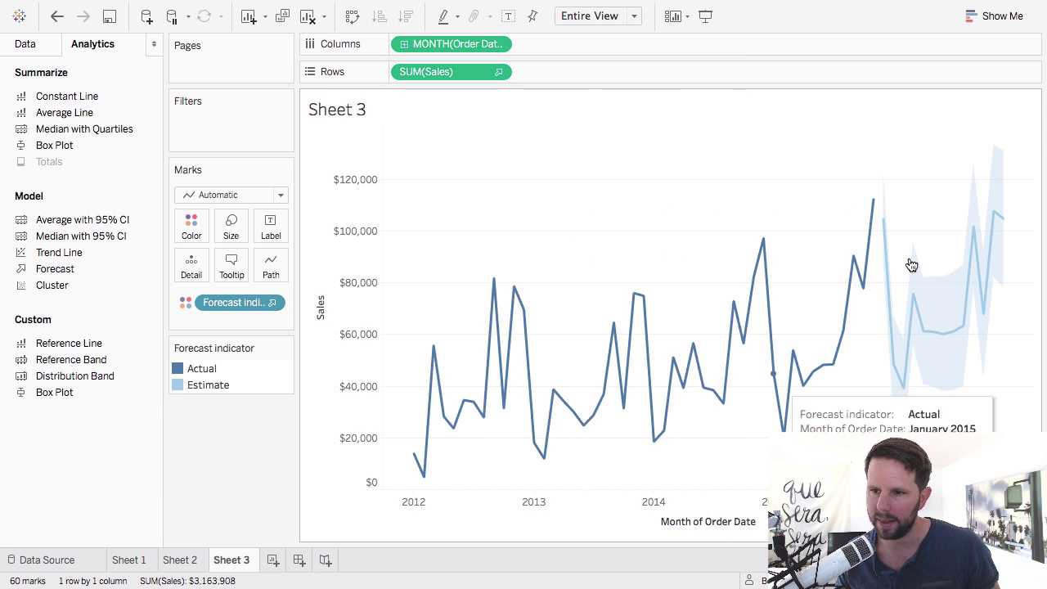
{"action": "right_click", "coordinate": [973, 226]}
{"action": "mouse_move", "coordinate": [928, 408]}
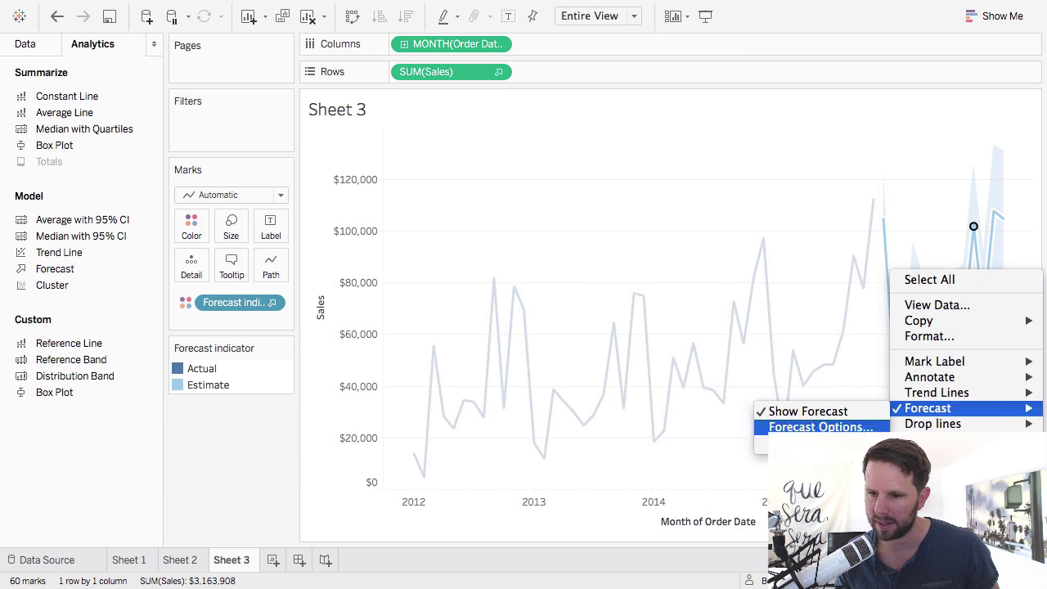
{"action": "left_click", "coordinate": [818, 443]}
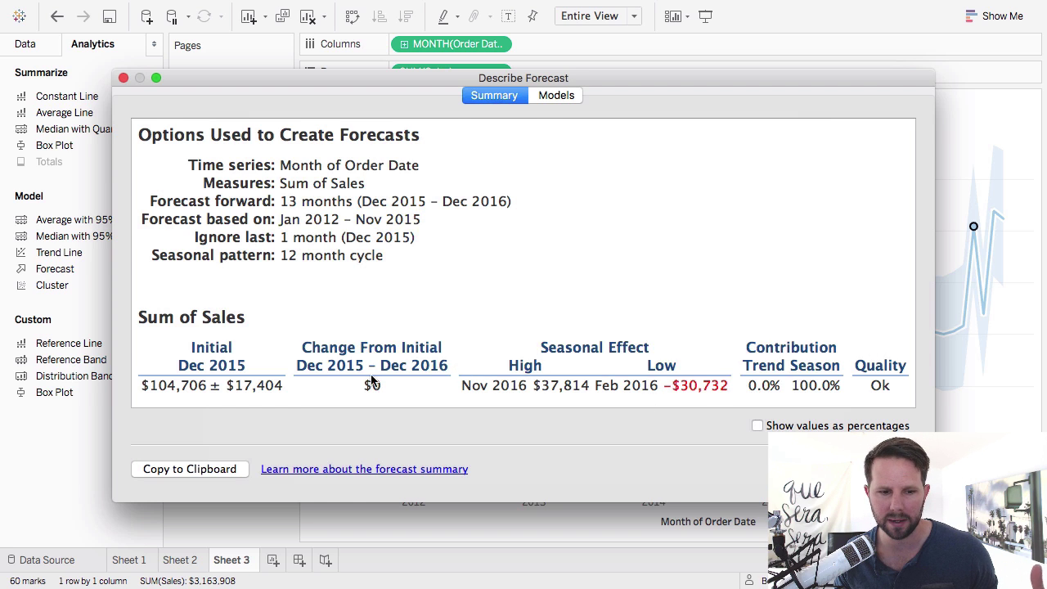
{"action": "left_click", "coordinate": [557, 97]}
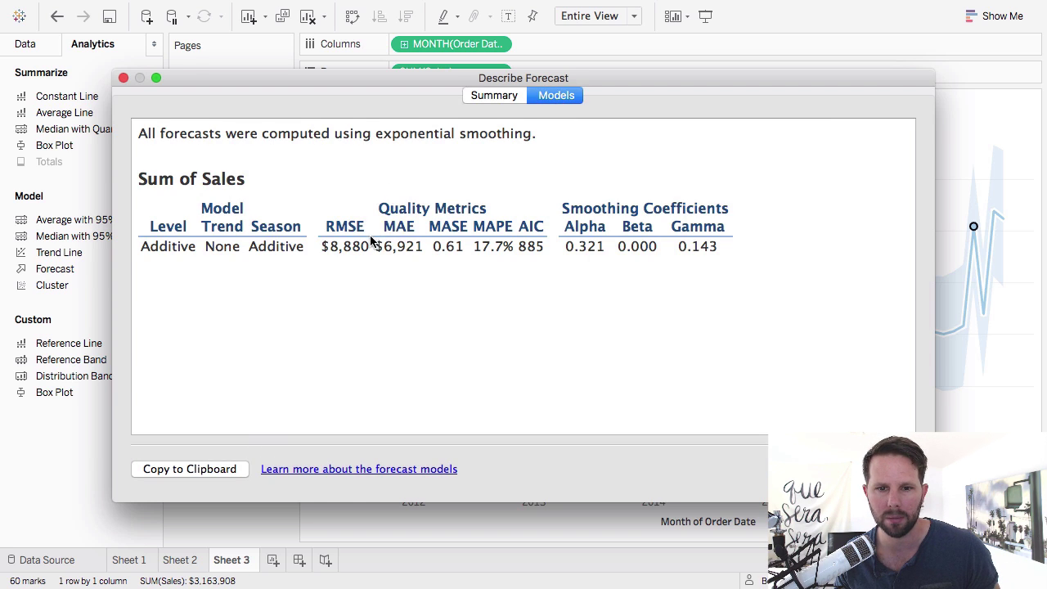
{"action": "left_click_drag", "start_coordinate": [329, 225], "coordinate": [732, 216]}
{"action": "left_click", "coordinate": [732, 216]}
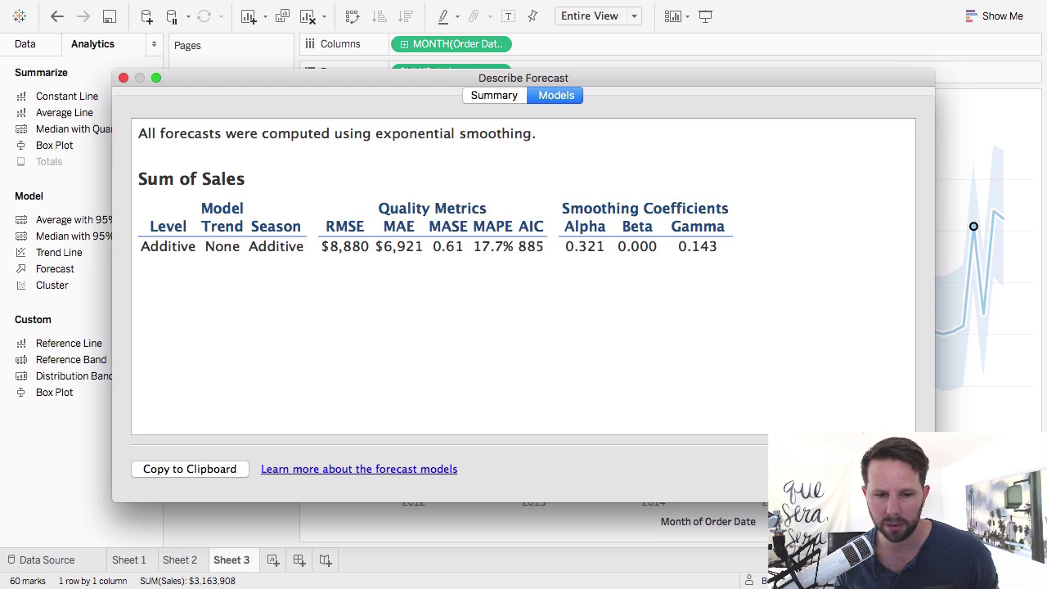
{"action": "left_click", "coordinate": [889, 469]}
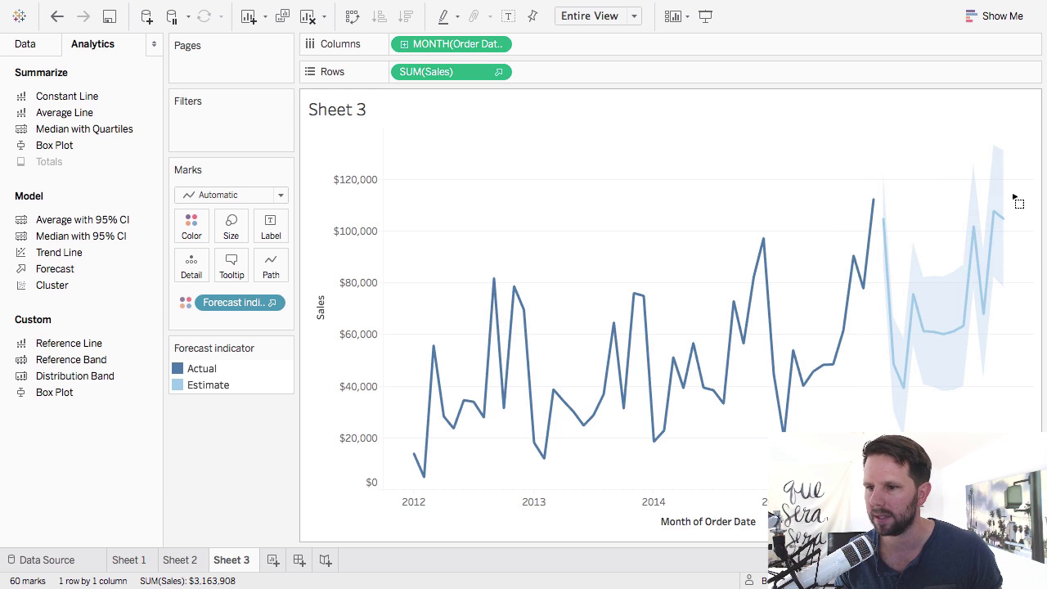
Step: Copy all rows of the 13 forecast estimate marks from View Data
{"action": "left_click_drag", "start_coordinate": [1014, 200], "coordinate": [874, 433]}
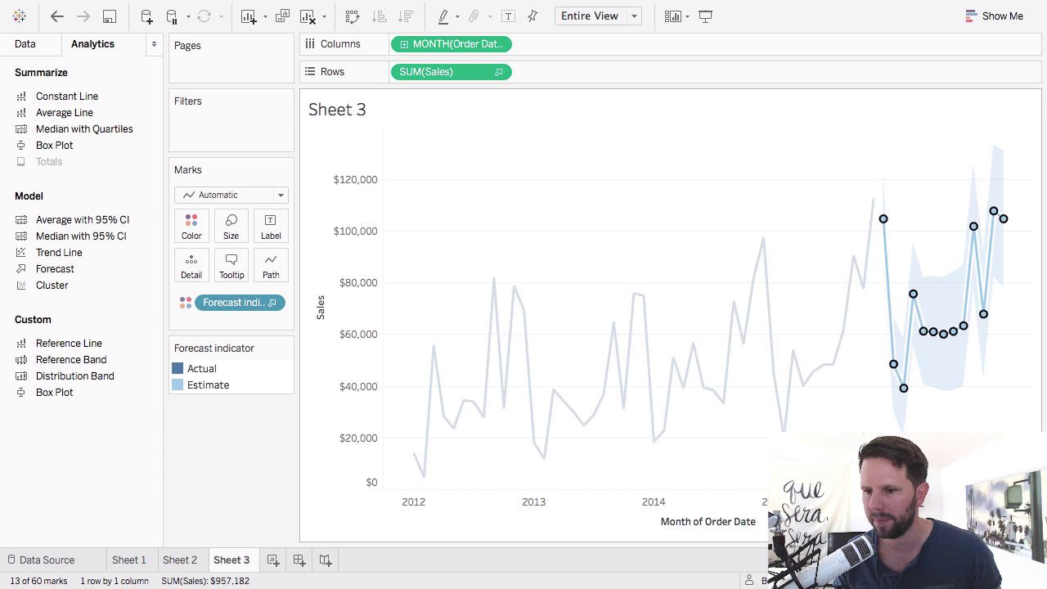
{"action": "left_click", "coordinate": [511, 236]}
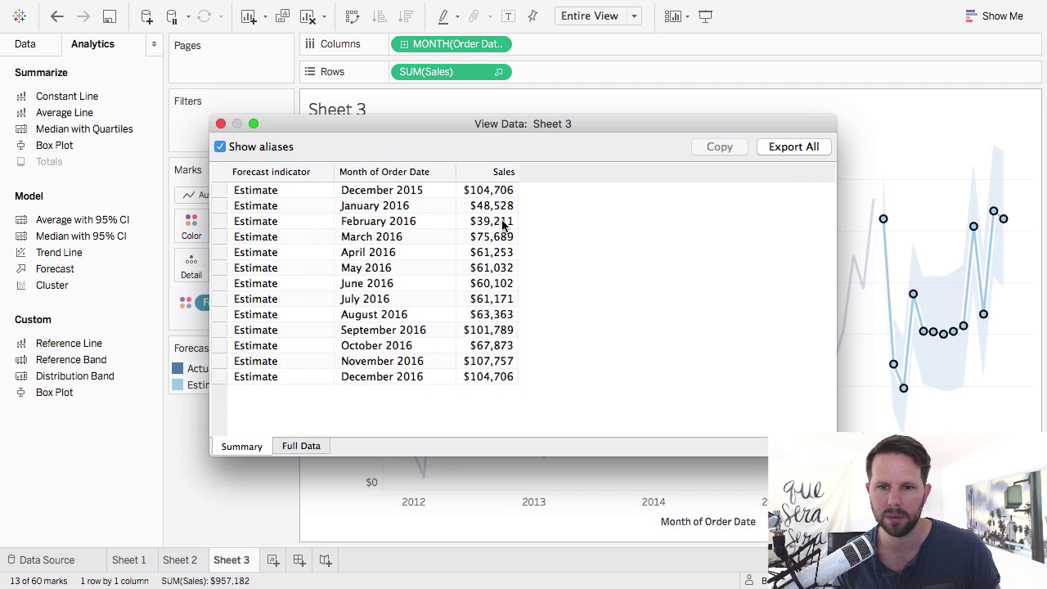
{"action": "left_click", "coordinate": [223, 171]}
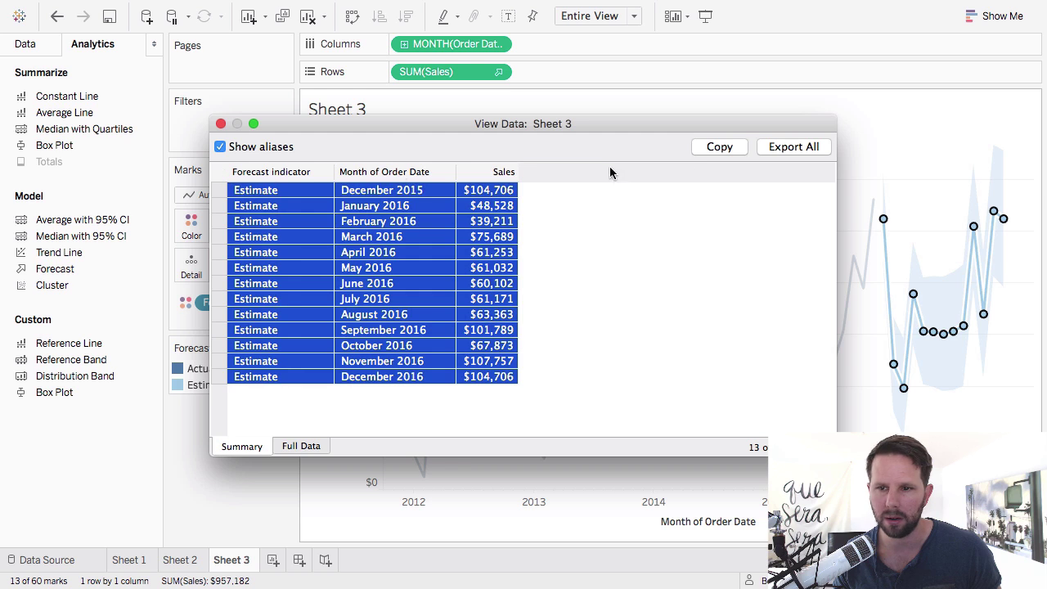
{"action": "left_click", "coordinate": [720, 149]}
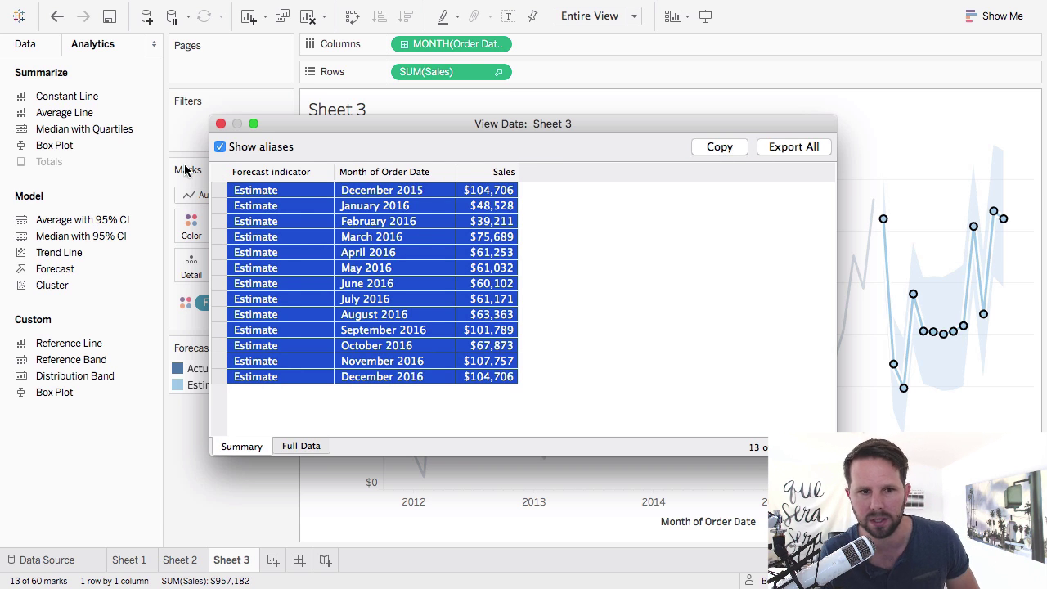
{"action": "left_click", "coordinate": [220, 123]}
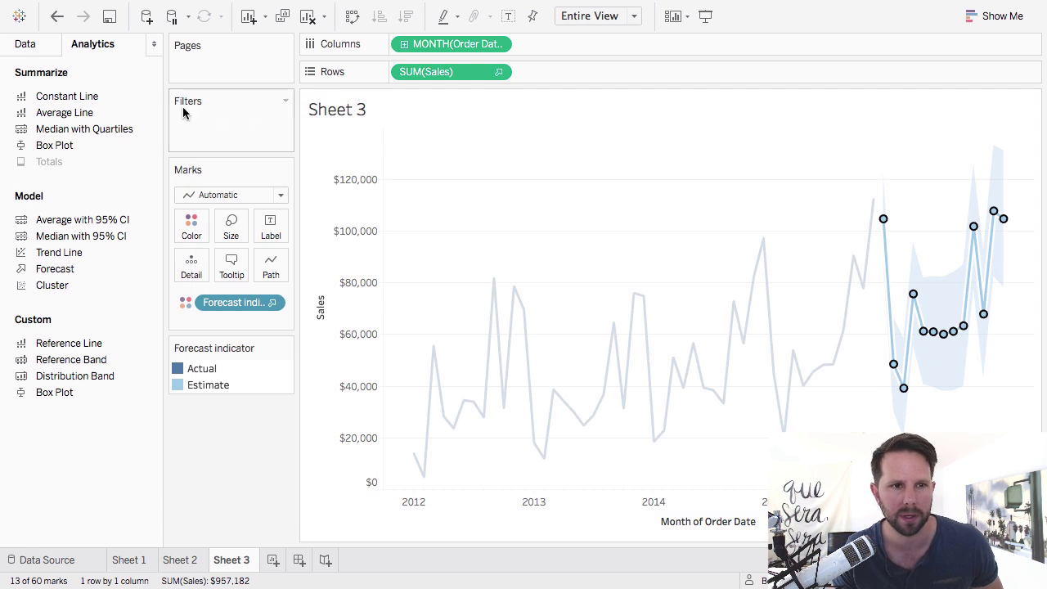
Step: Paste the copied estimates as a new Clipboard data source on Sheet 4
{"action": "left_click", "coordinate": [35, 50]}
{"action": "left_click", "coordinate": [660, 162]}
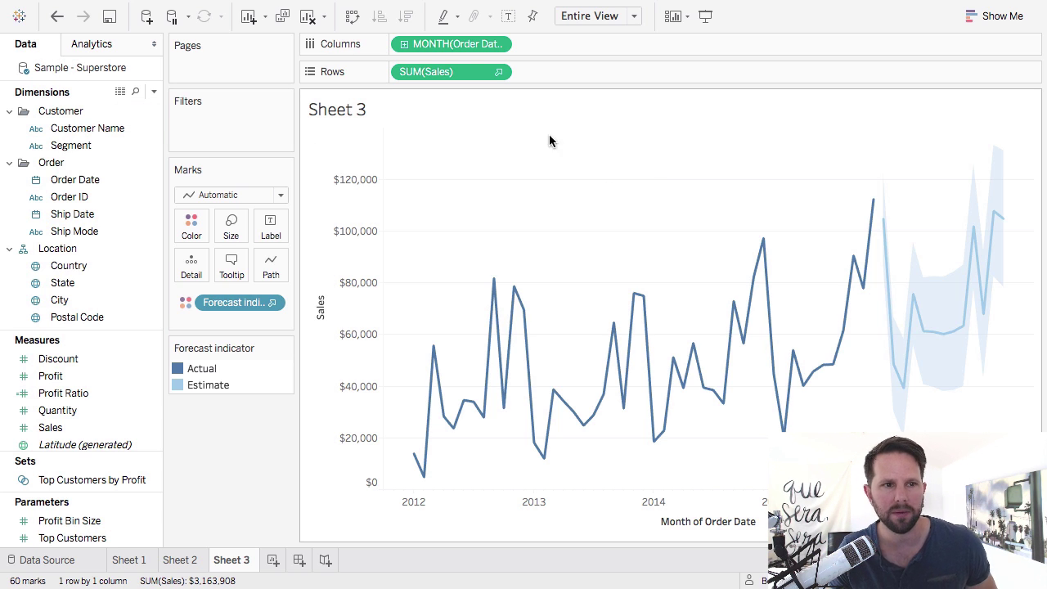
{"action": "key", "text": "ctrl+v"}
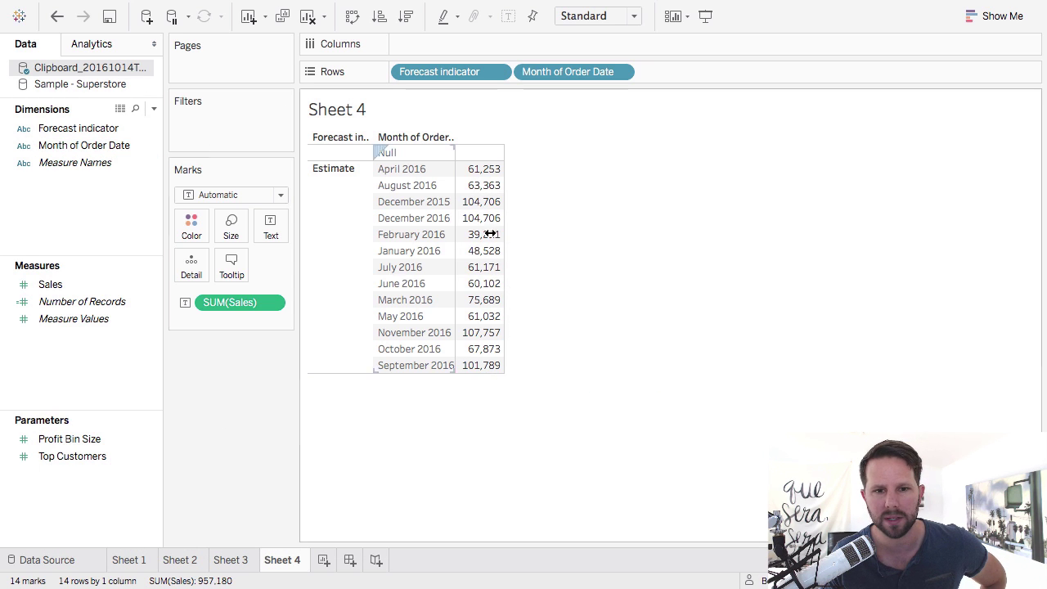
Step: Select the Sample - Superstore data source, return to Sheet 3, and show the Analytics pane
{"action": "left_click", "coordinate": [91, 85]}
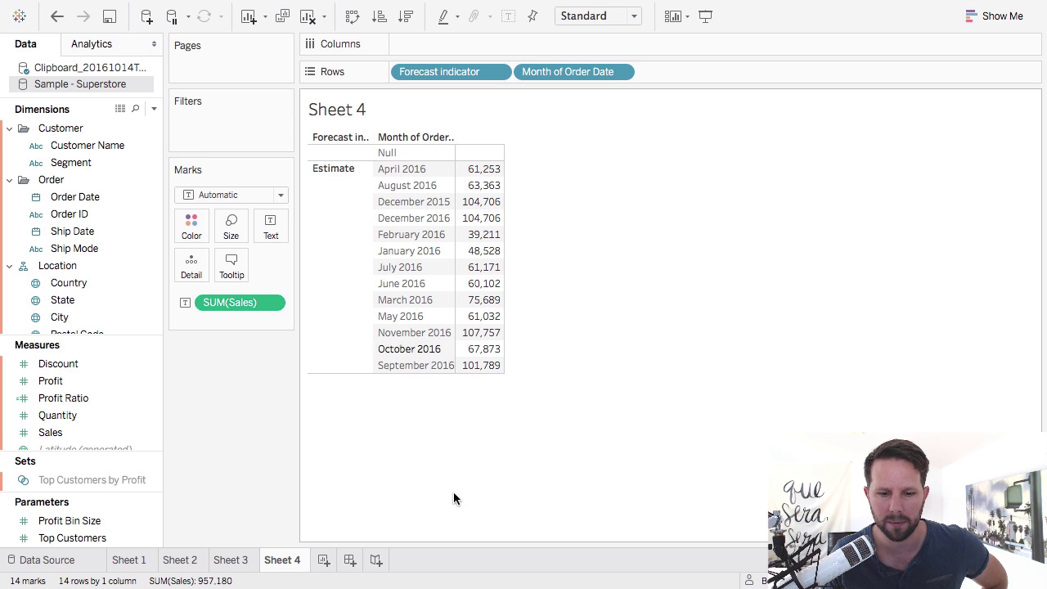
{"action": "left_click", "coordinate": [233, 563]}
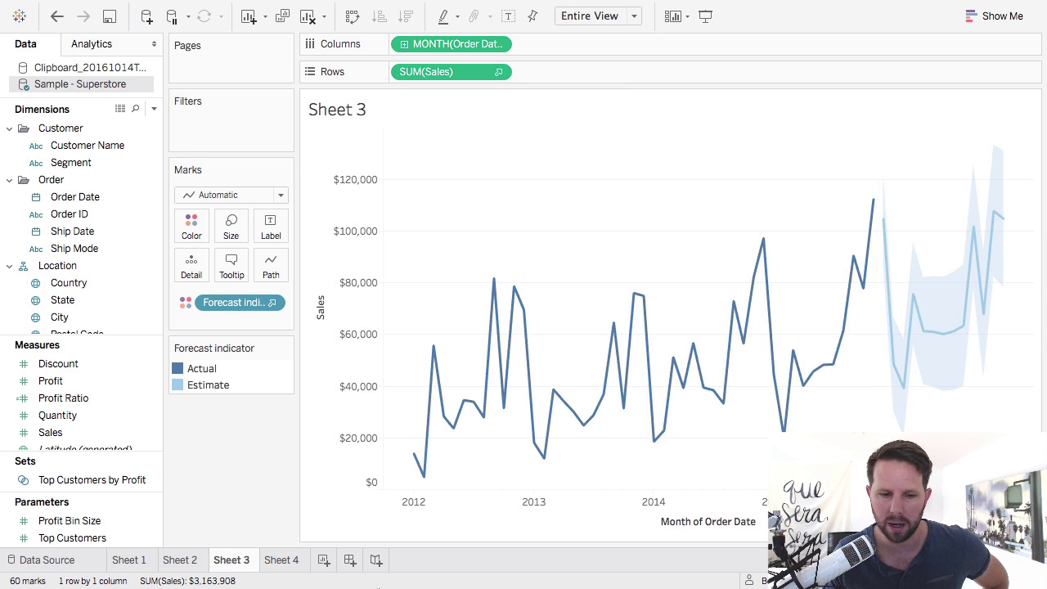
{"action": "left_click", "coordinate": [278, 561]}
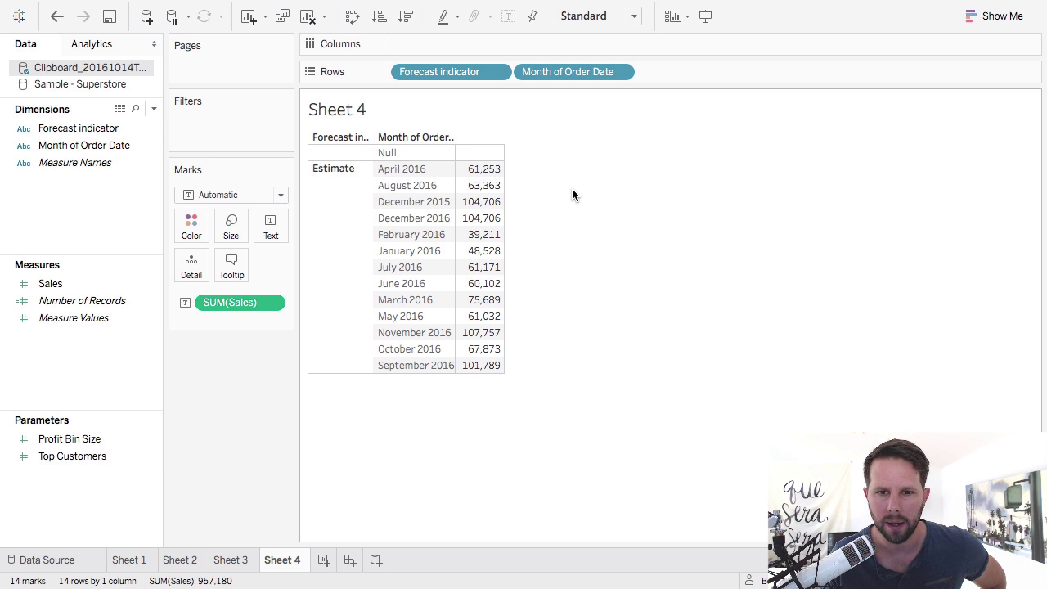
{"action": "left_click", "coordinate": [231, 561]}
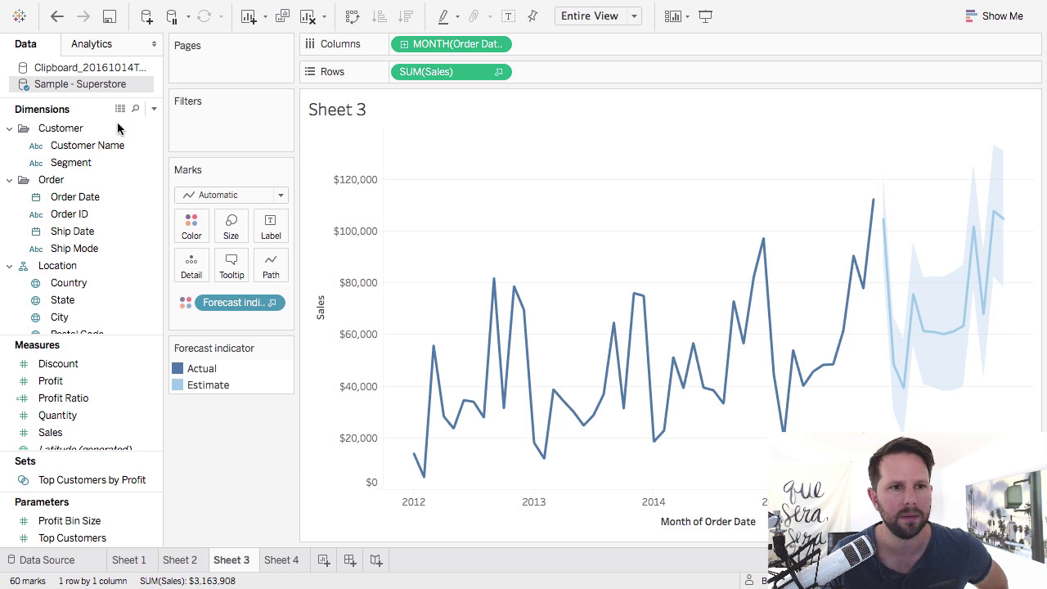
{"action": "left_click", "coordinate": [80, 46]}
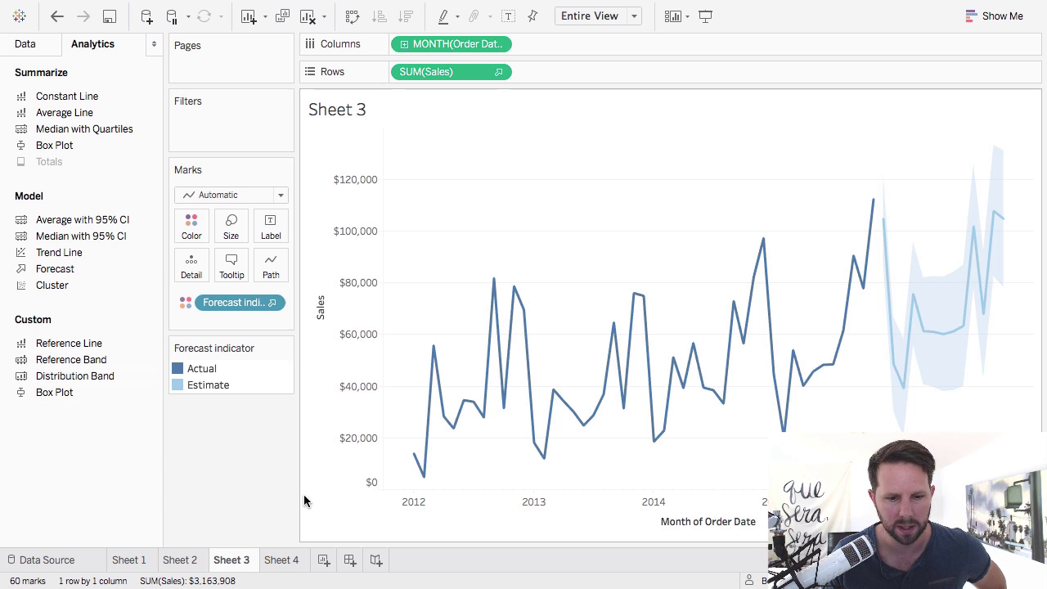
Step: Duplicate Sheet 3 as Sheet 5, strip the forecast colouring and date, and add Profit to Rows
{"action": "right_click", "coordinate": [235, 568]}
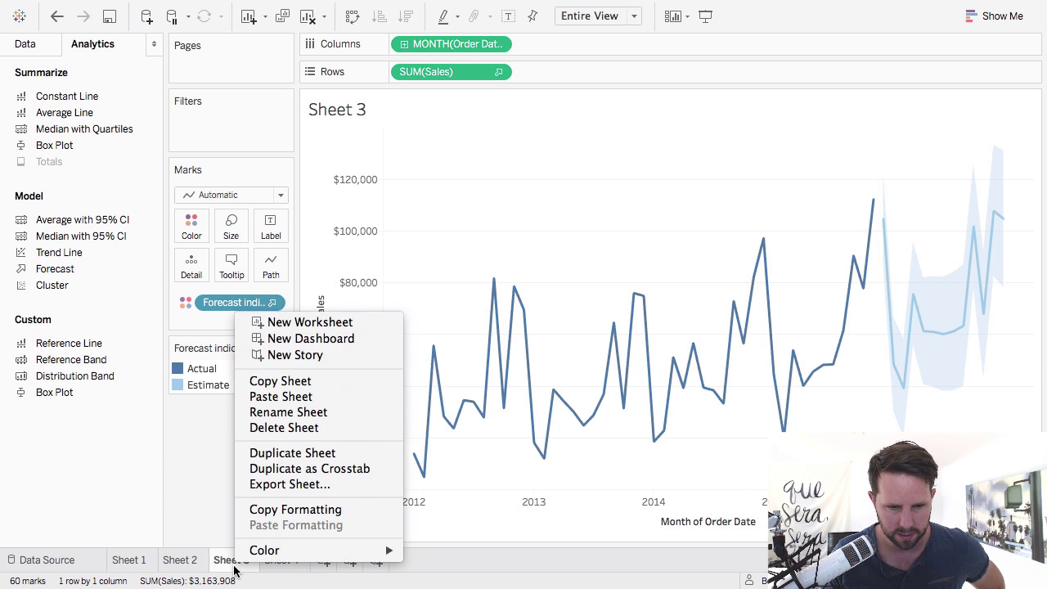
{"action": "left_click", "coordinate": [306, 452]}
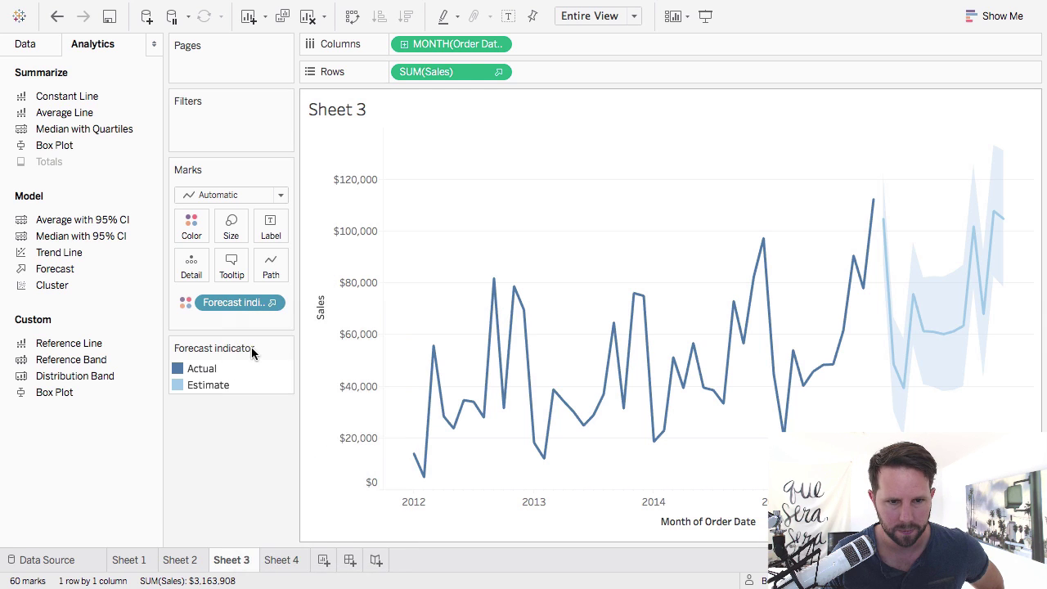
{"action": "left_click_drag", "start_coordinate": [249, 312], "coordinate": [245, 485]}
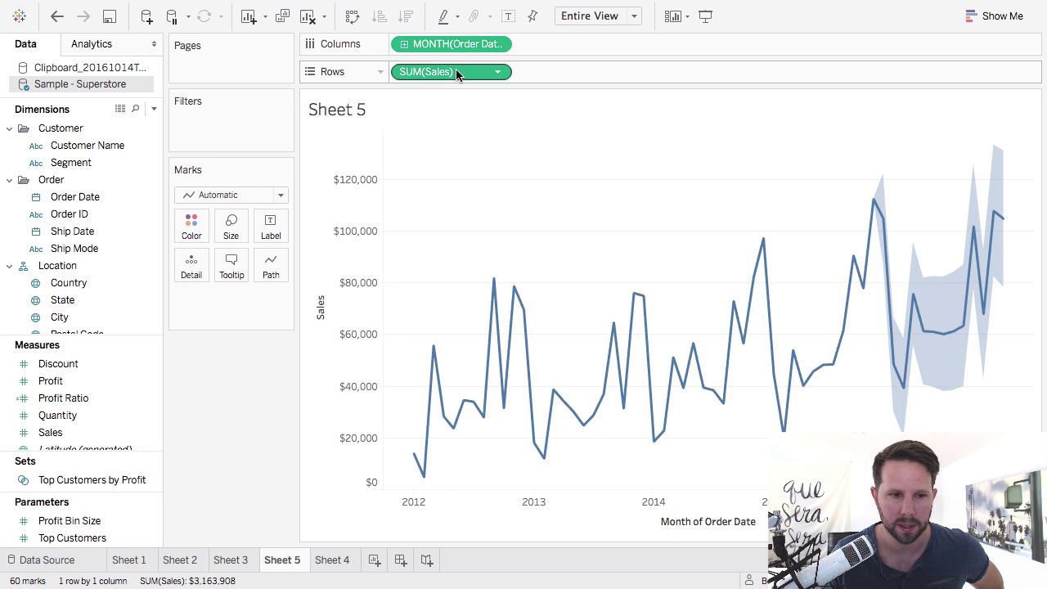
{"action": "left_click_drag", "start_coordinate": [455, 70], "coordinate": [311, 523]}
{"action": "left_click_drag", "start_coordinate": [50, 381], "coordinate": [266, 474]}
Step: Clear the sheet and rebuild it with Order Date years on Columns and Profit on Rows
{"action": "left_click", "coordinate": [308, 15]}
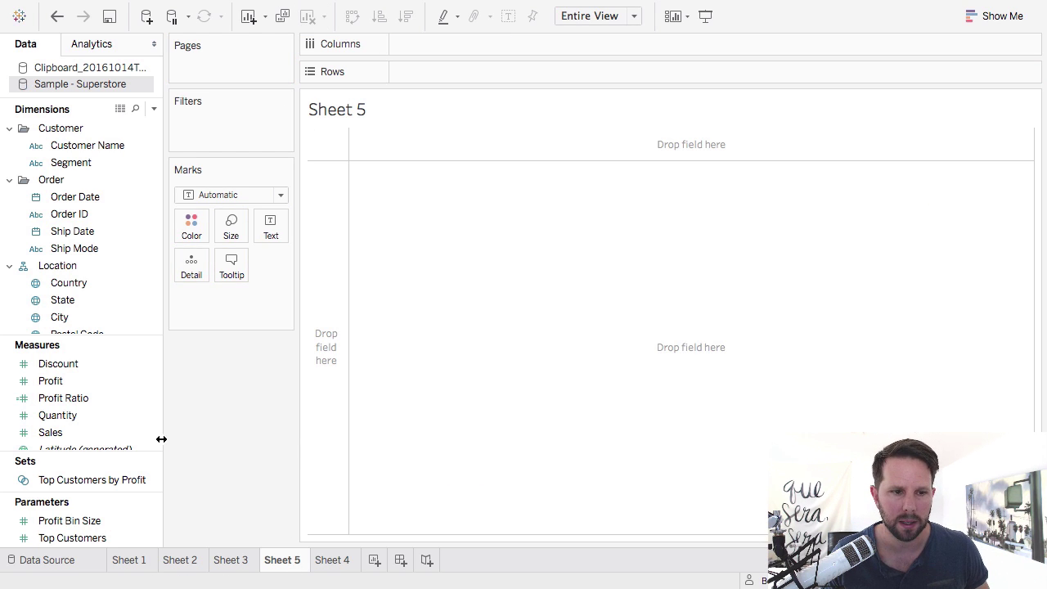
{"action": "left_click_drag", "start_coordinate": [90, 197], "coordinate": [467, 40]}
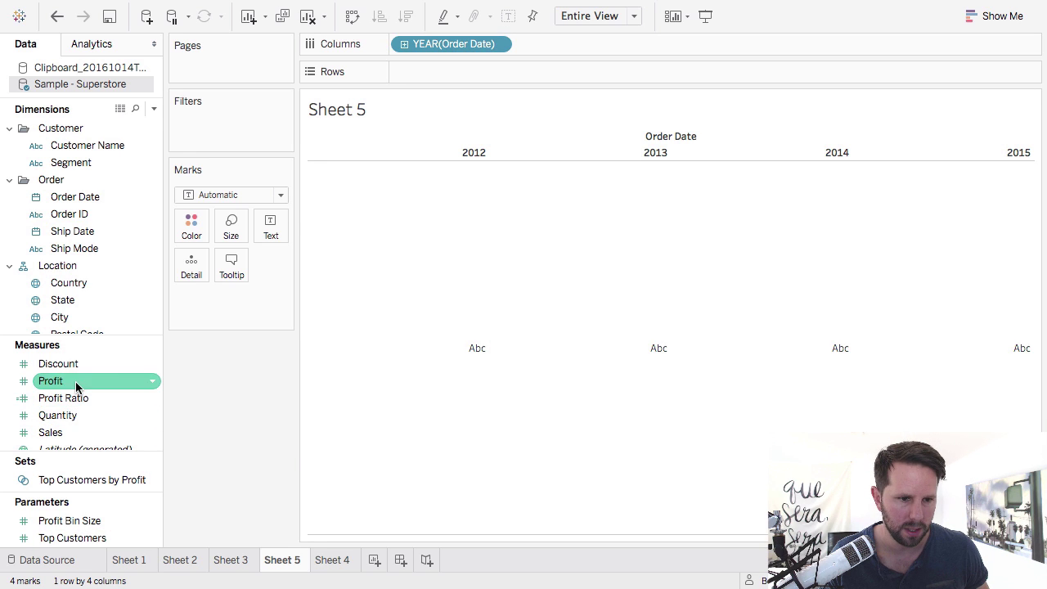
{"action": "left_click_drag", "start_coordinate": [76, 386], "coordinate": [445, 72]}
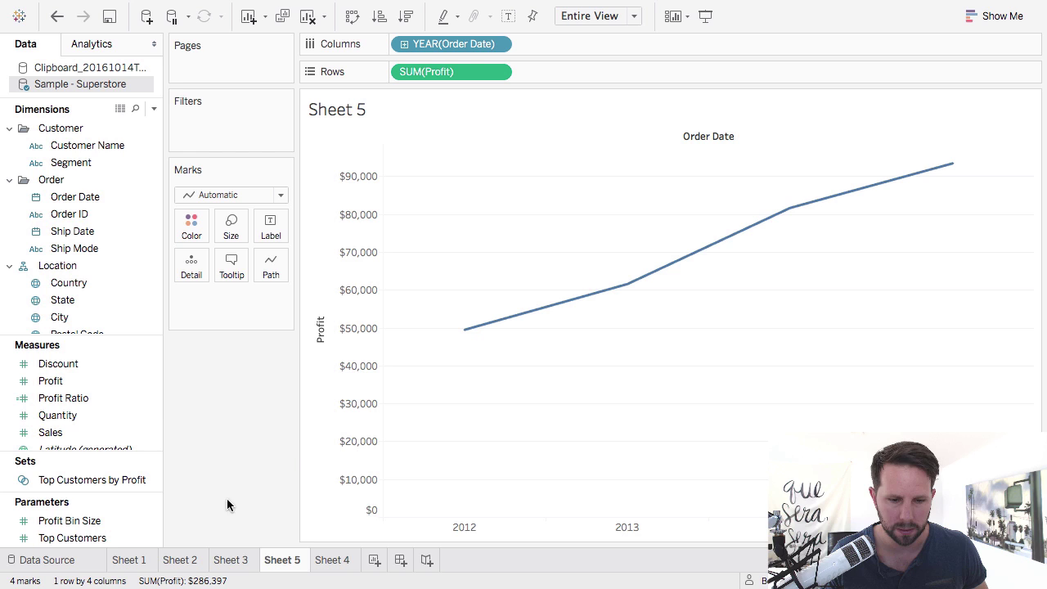
Step: Add a Table-wide Distribution Band set to Standard Deviation (-1,1) on the yearly profit line
{"action": "left_click", "coordinate": [103, 42]}
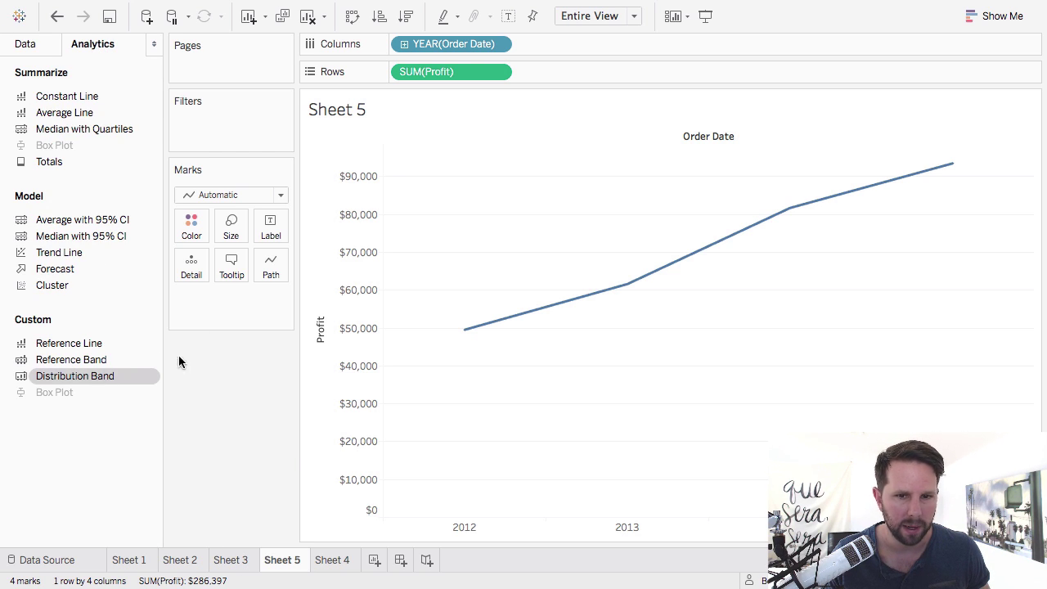
{"action": "left_click_drag", "start_coordinate": [179, 355], "coordinate": [453, 170]}
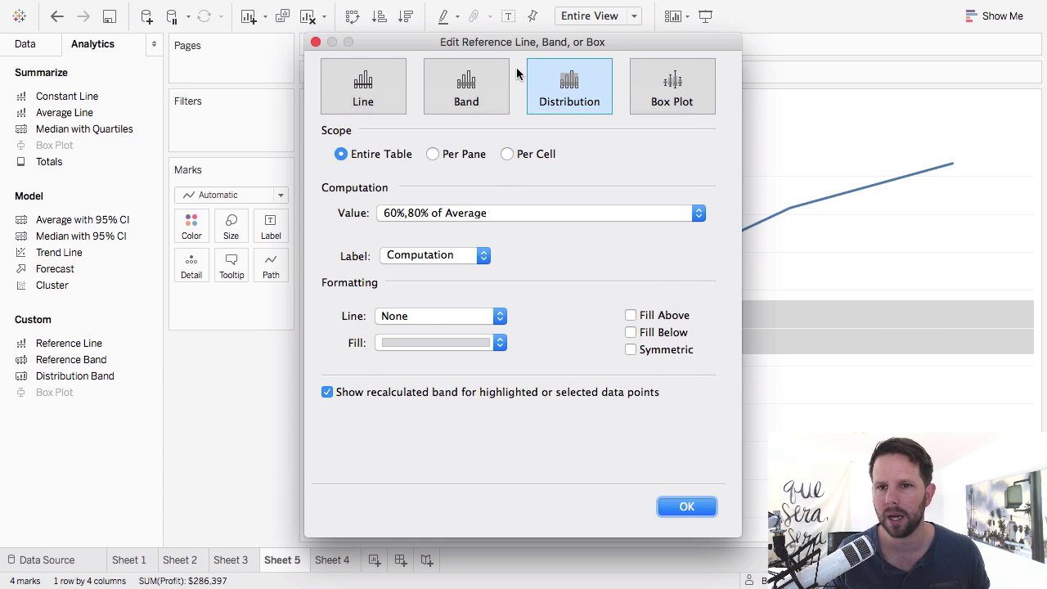
{"action": "left_click_drag", "start_coordinate": [524, 45], "coordinate": [587, 55]}
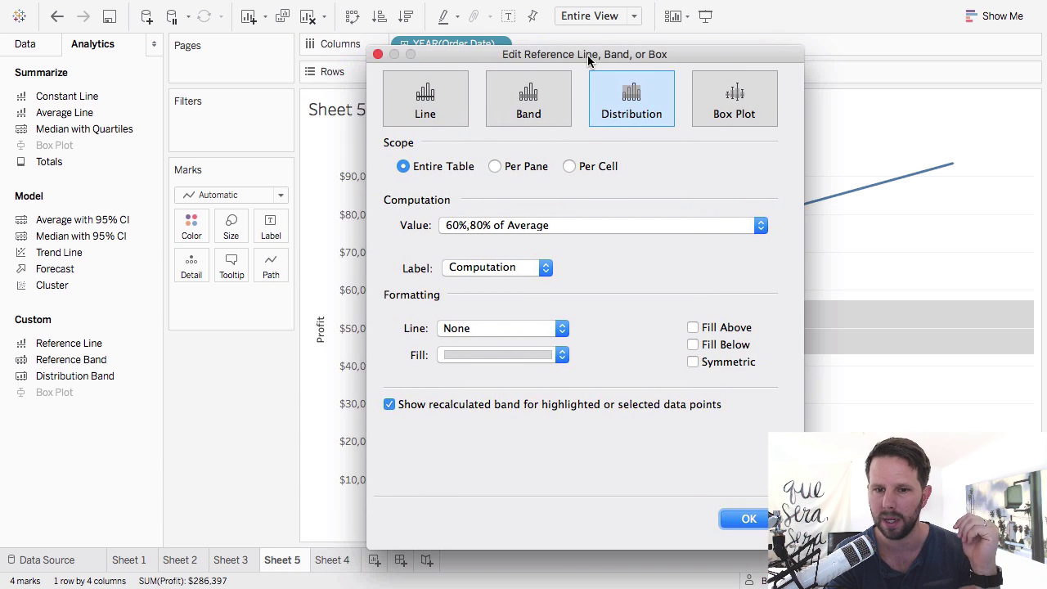
{"action": "left_click", "coordinate": [518, 227]}
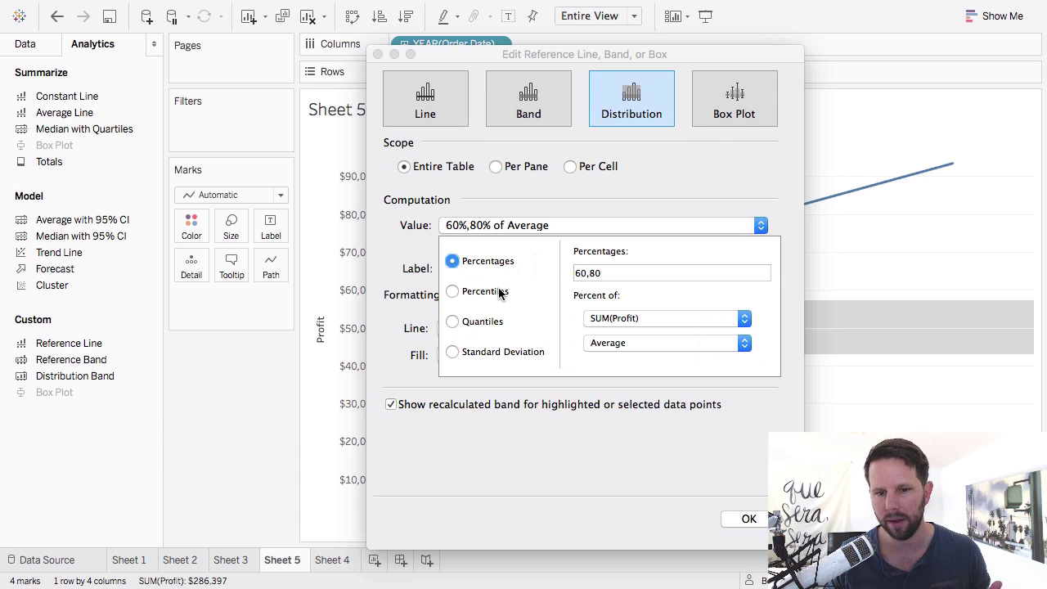
{"action": "left_click", "coordinate": [452, 291]}
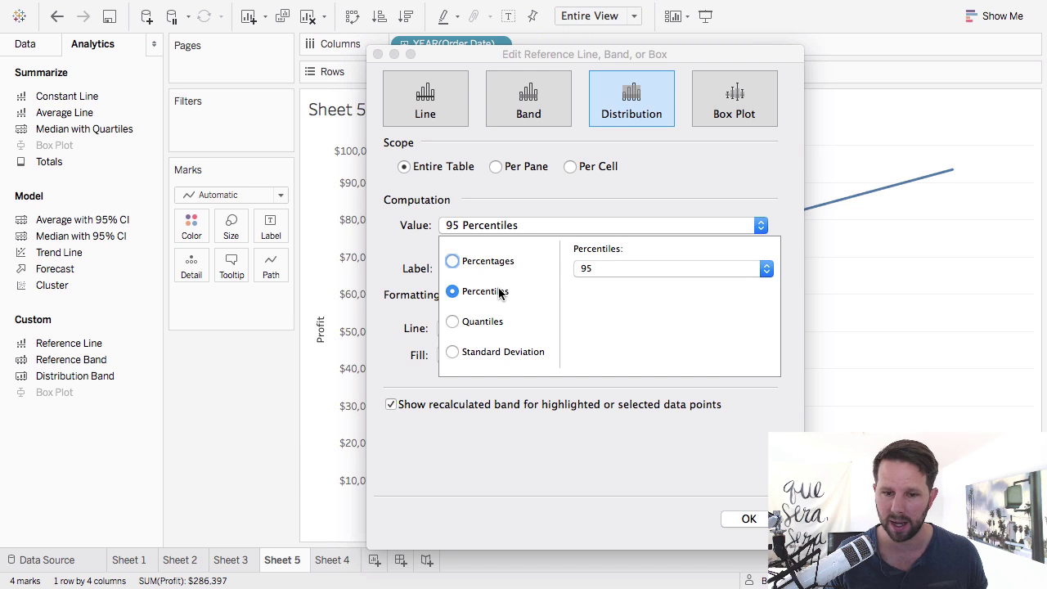
{"action": "left_click", "coordinate": [500, 322]}
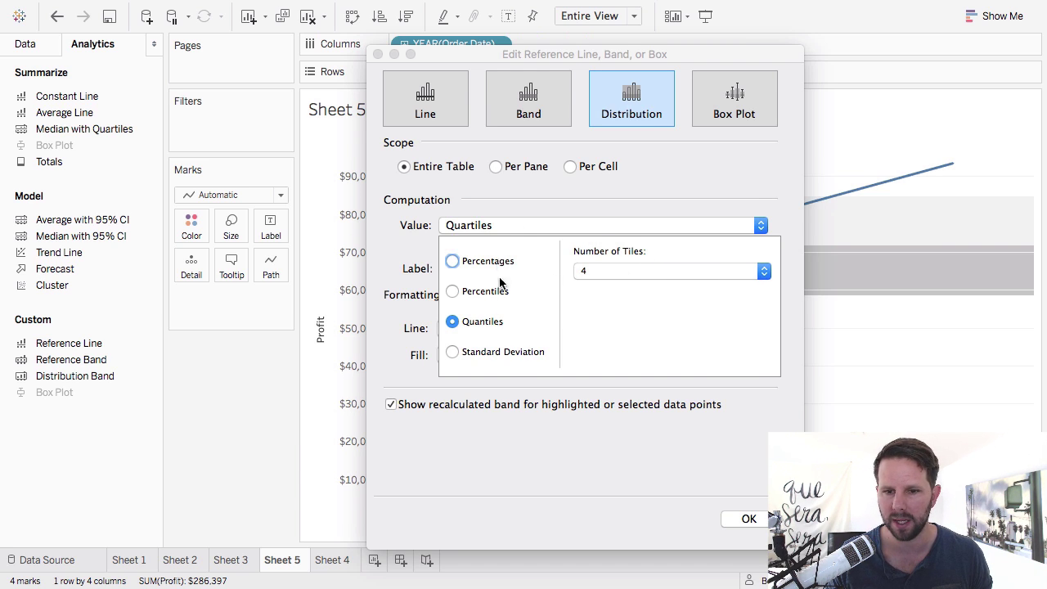
{"action": "left_click", "coordinate": [528, 353]}
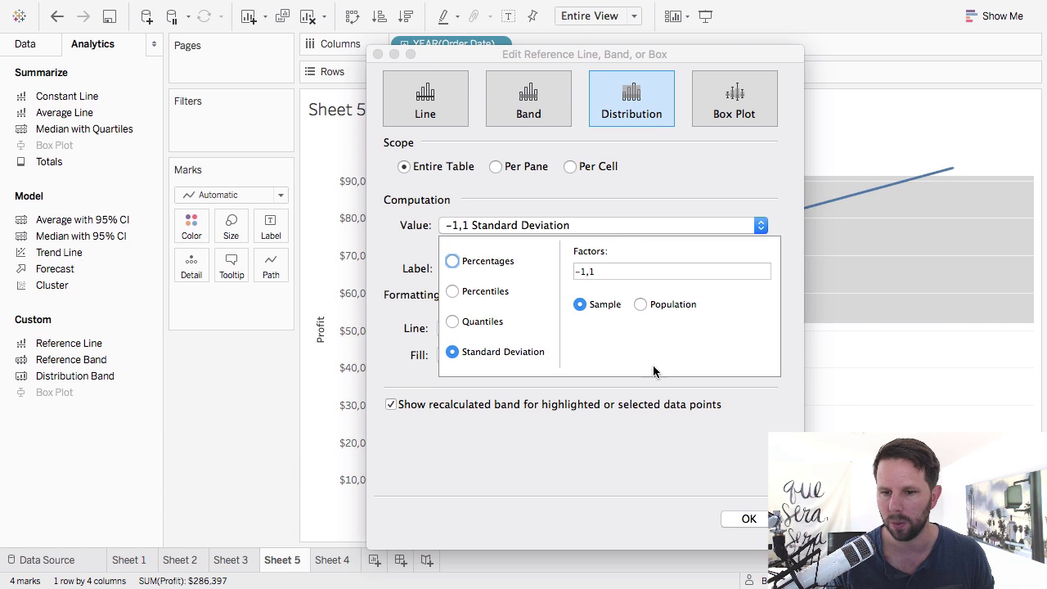
{"action": "left_click", "coordinate": [708, 503]}
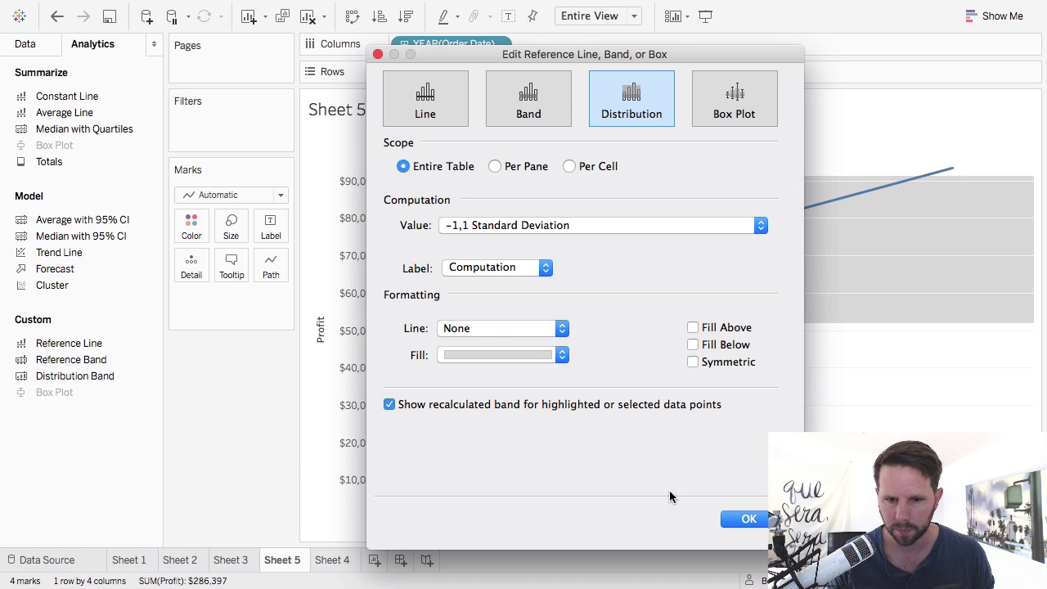
{"action": "left_click", "coordinate": [748, 519]}
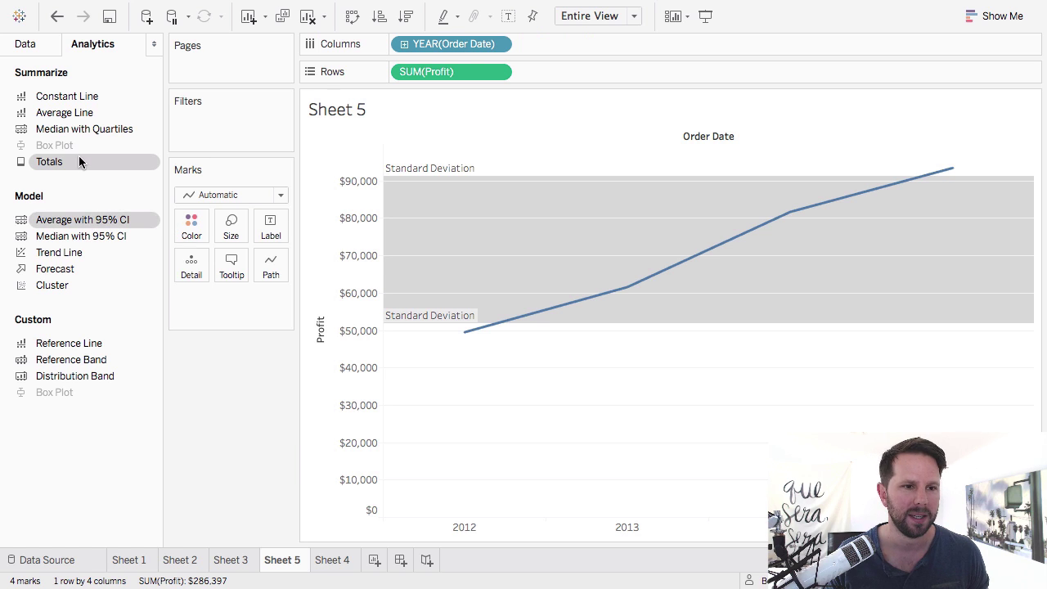
{"action": "left_click_drag", "start_coordinate": [54, 163], "coordinate": [645, 169]}
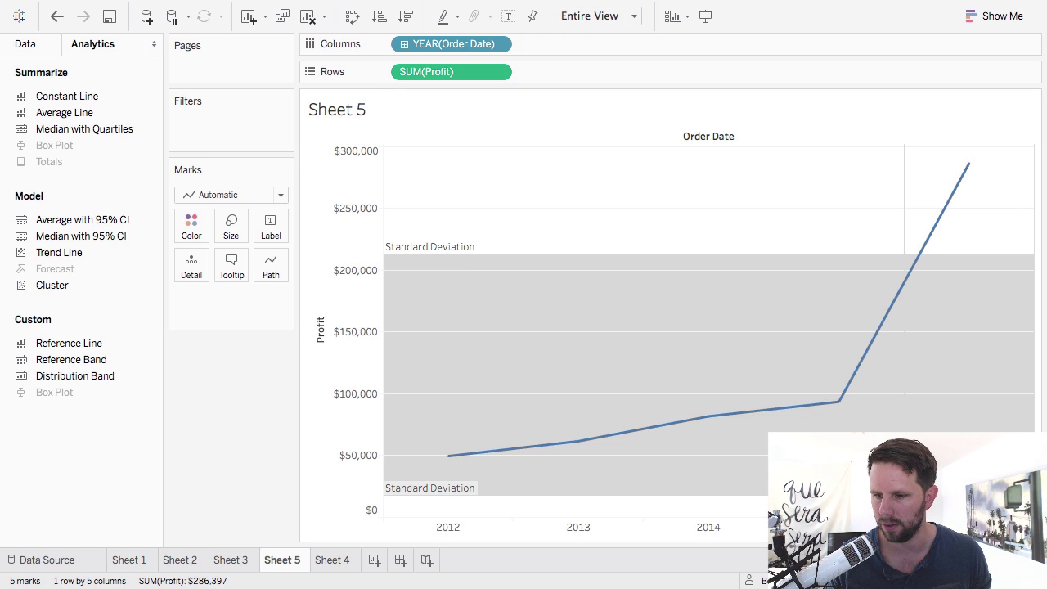
{"action": "left_click", "coordinate": [969, 163]}
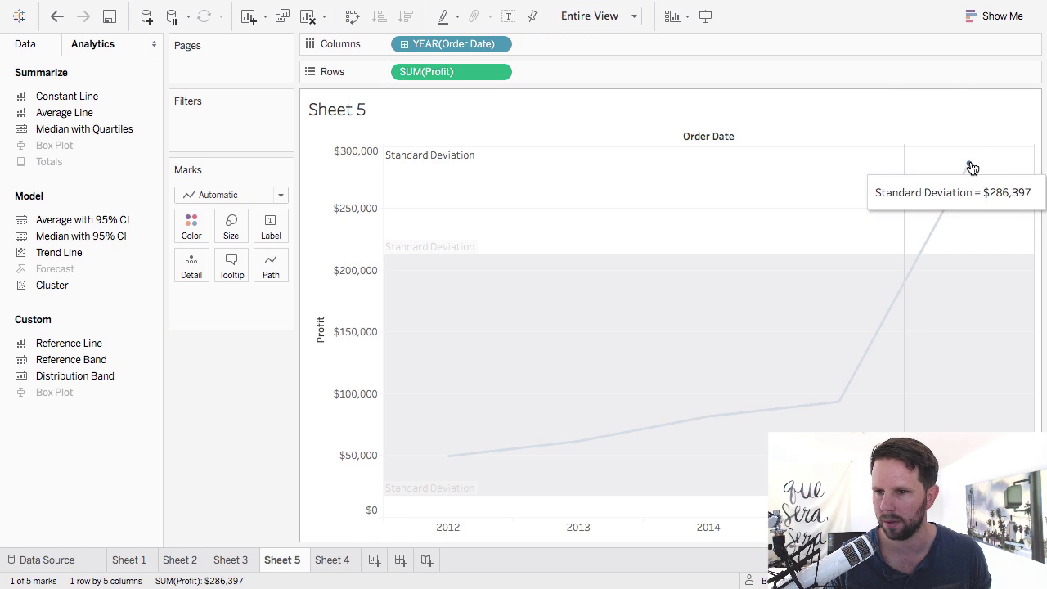
{"action": "left_click", "coordinate": [389, 524]}
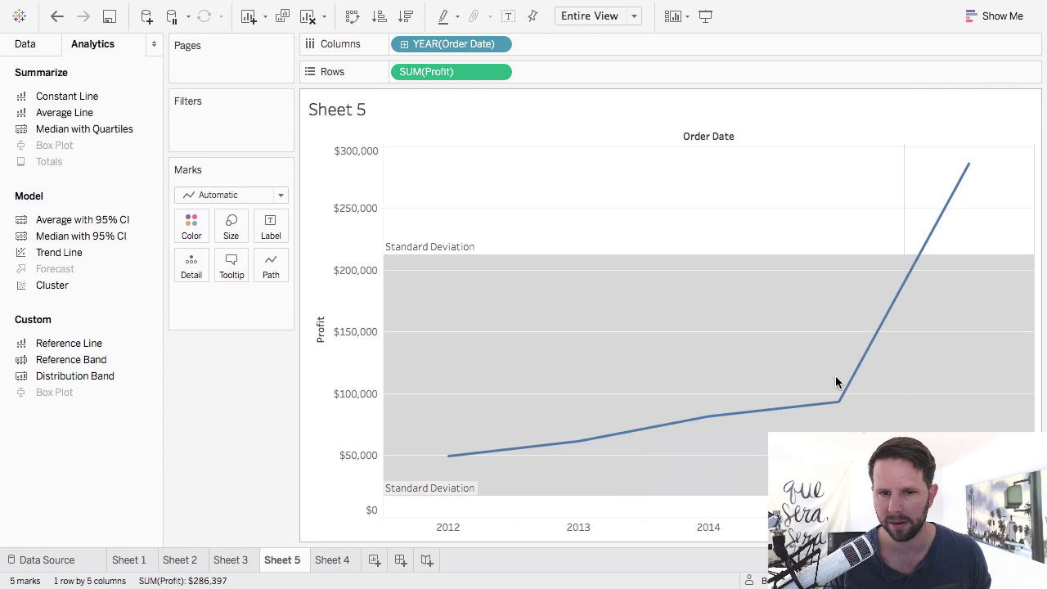
{"action": "left_click", "coordinate": [57, 17]}
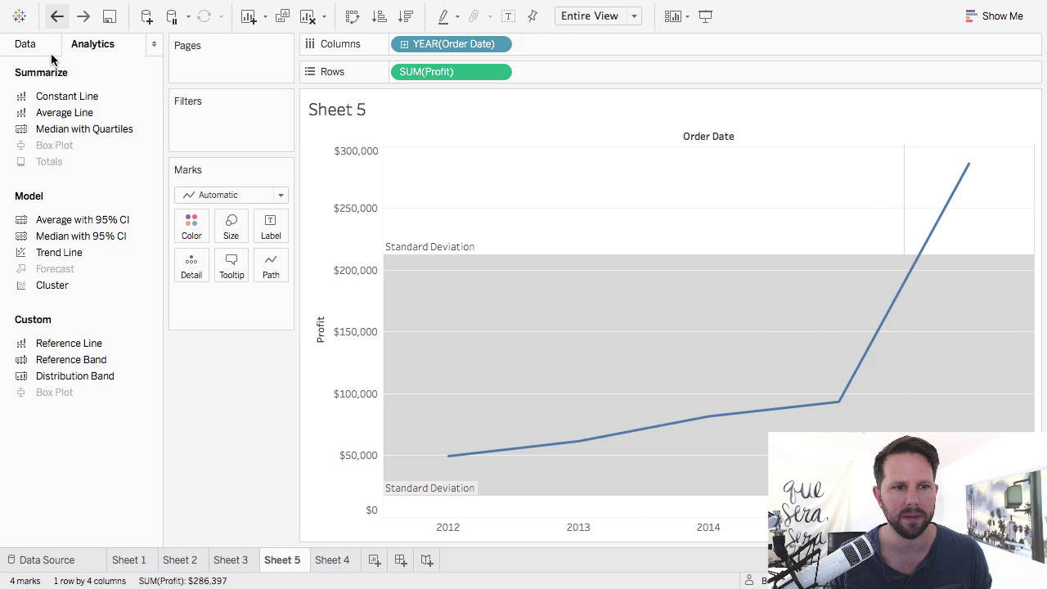